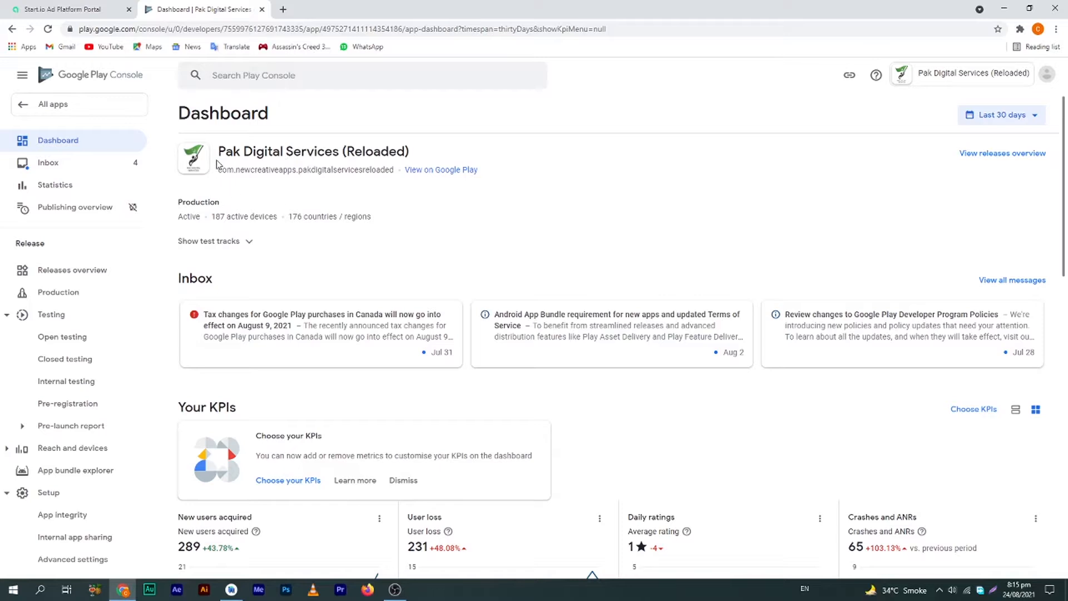
Highlight the app title 'Pak Digital Services (Reloaded)' in Play Console a few times
drag(218, 151, 416, 150)
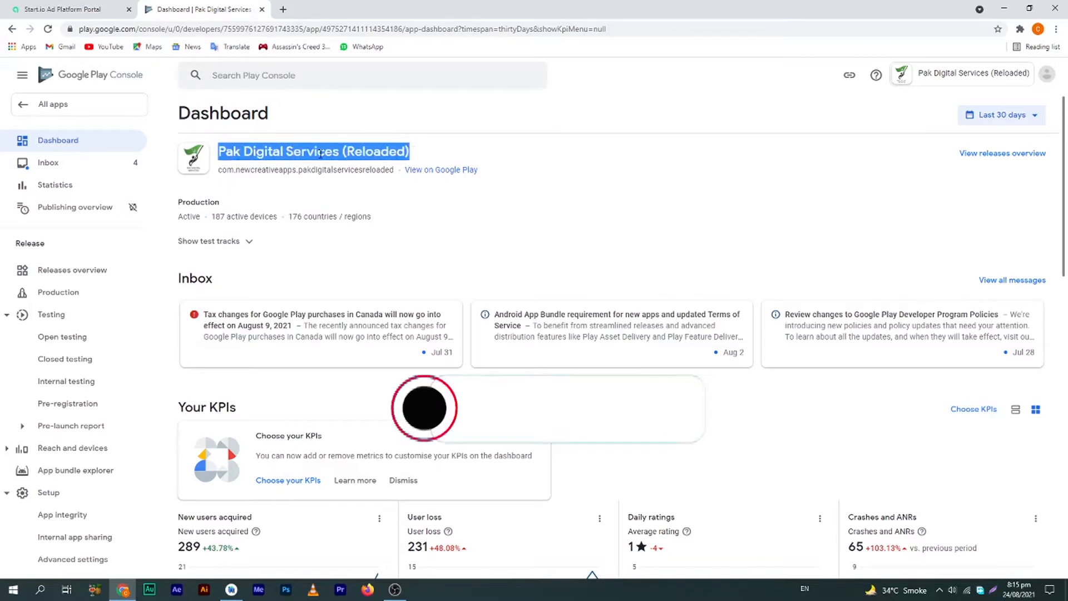
click(285, 152)
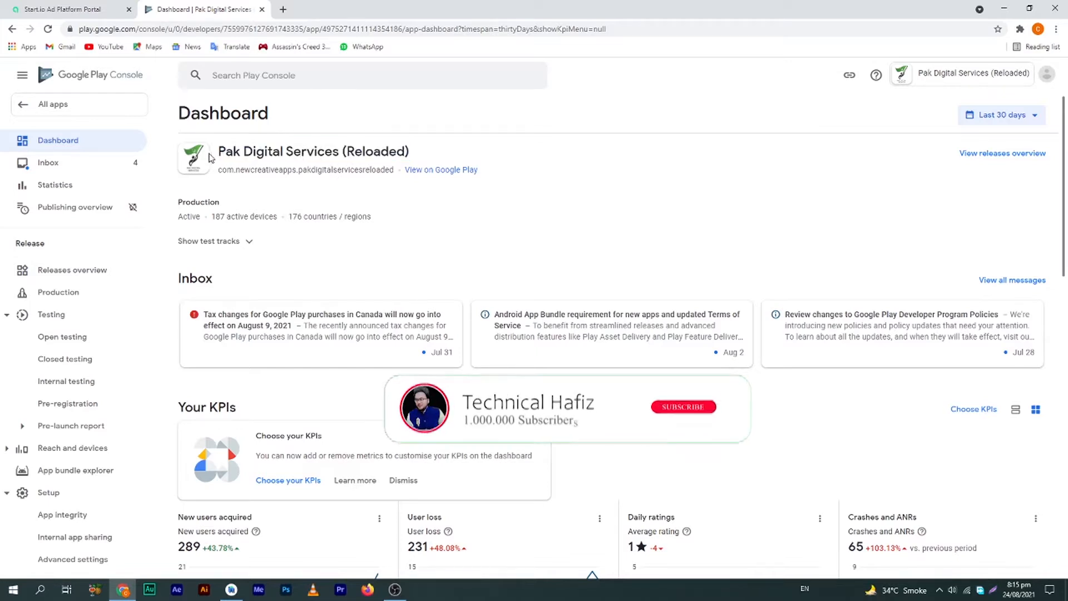
drag(218, 151, 404, 151)
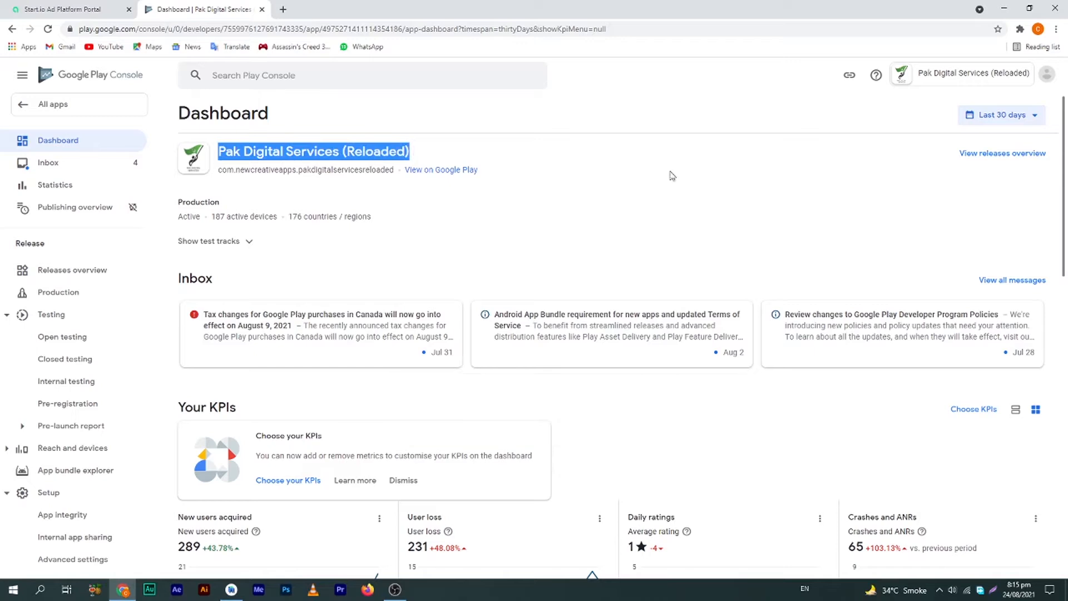
click(371, 185)
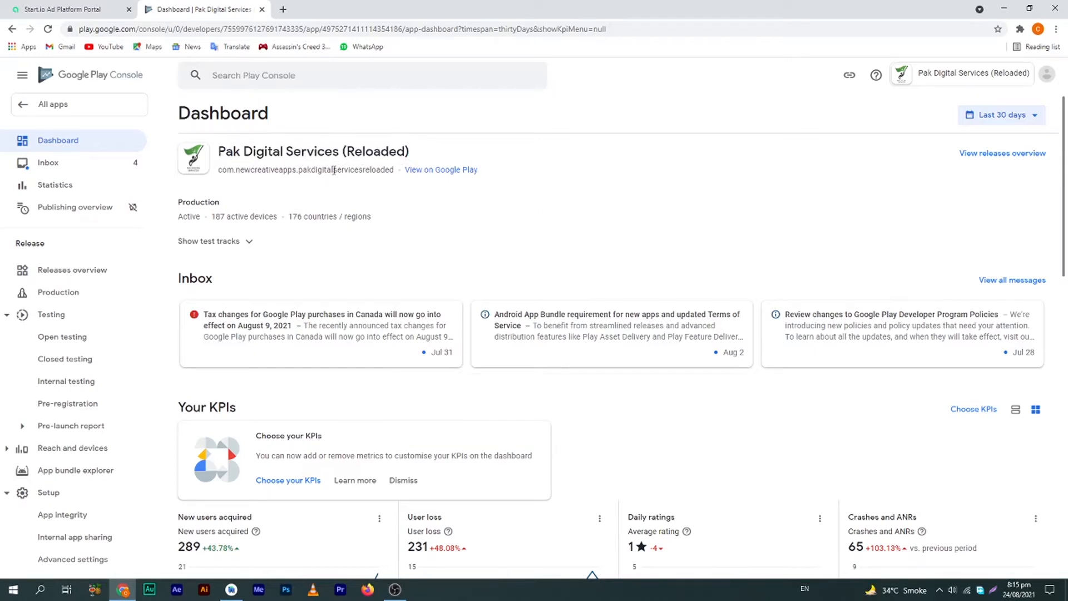
drag(399, 151, 305, 153)
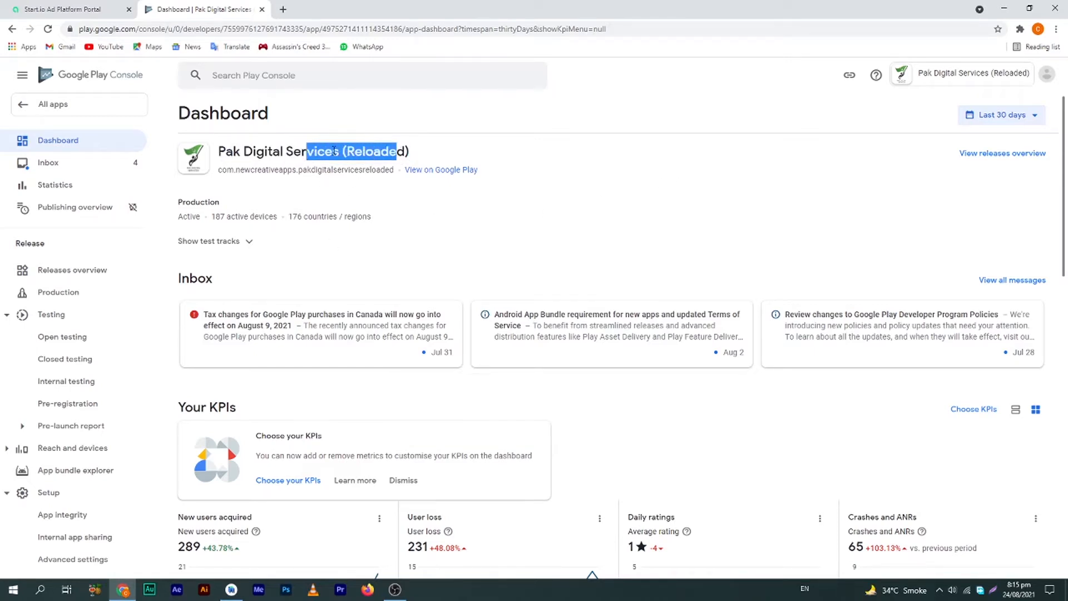
click(389, 148)
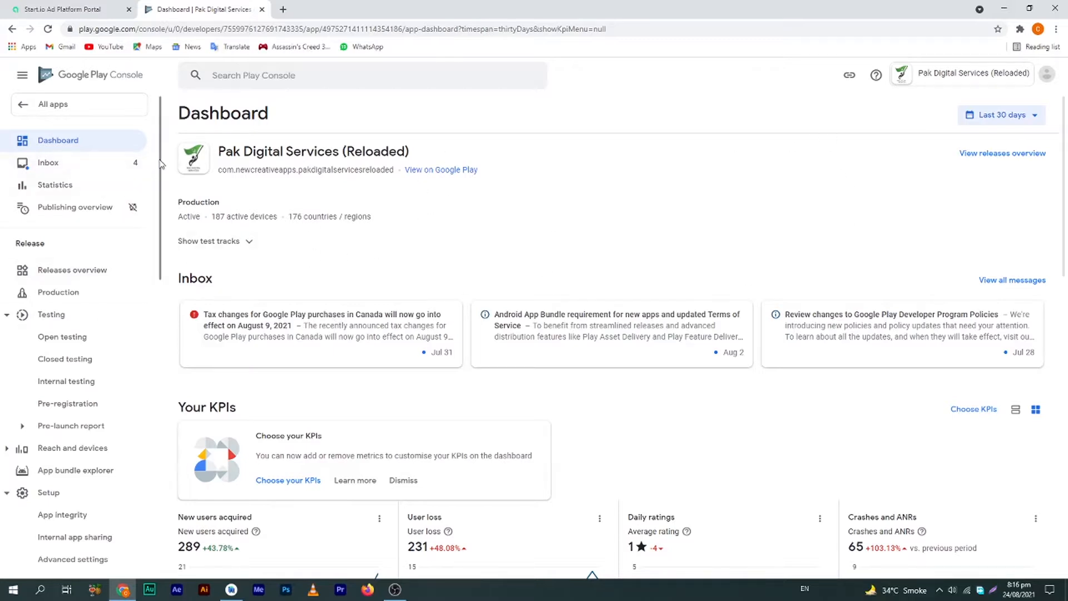
Minimize Chrome to show build.gradle with versionCode 4 and versionName "1.3"
scroll(158, 231, down, 3)
drag(158, 230, 189, 161)
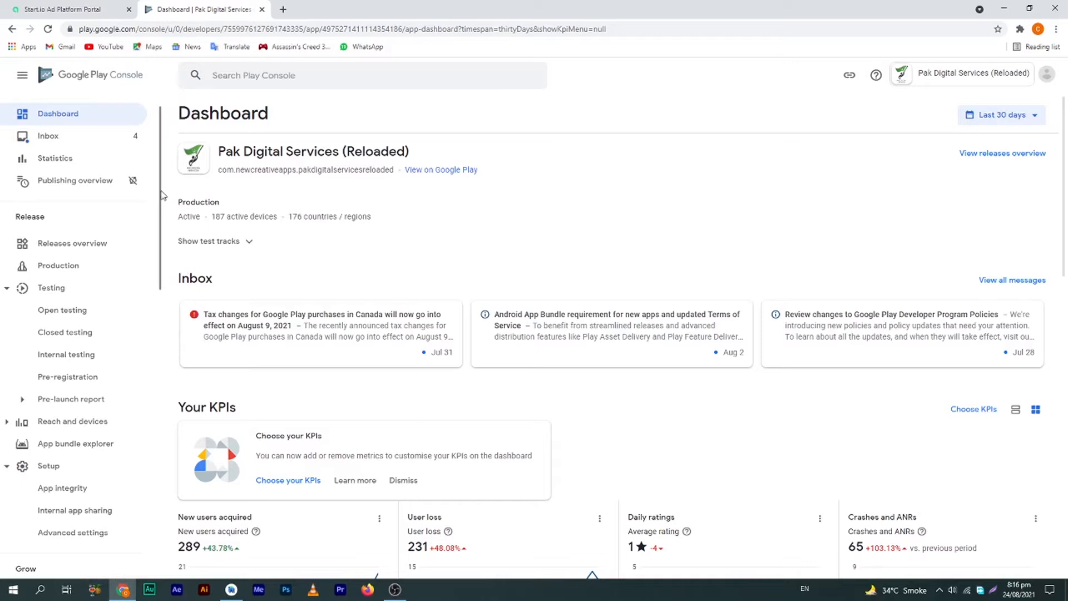
scroll(163, 195, up, 1)
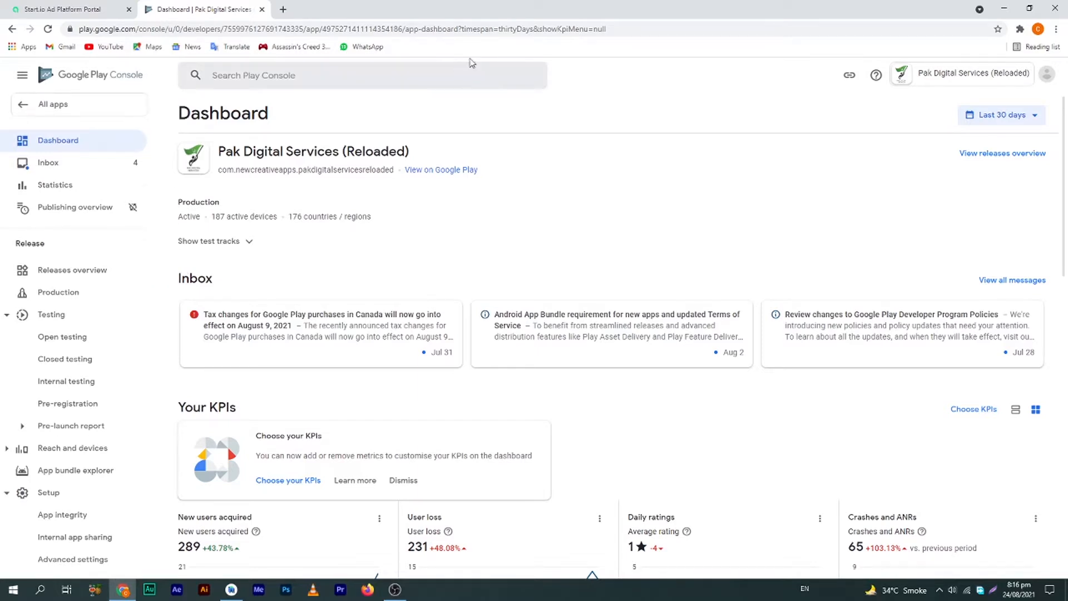
click(1004, 8)
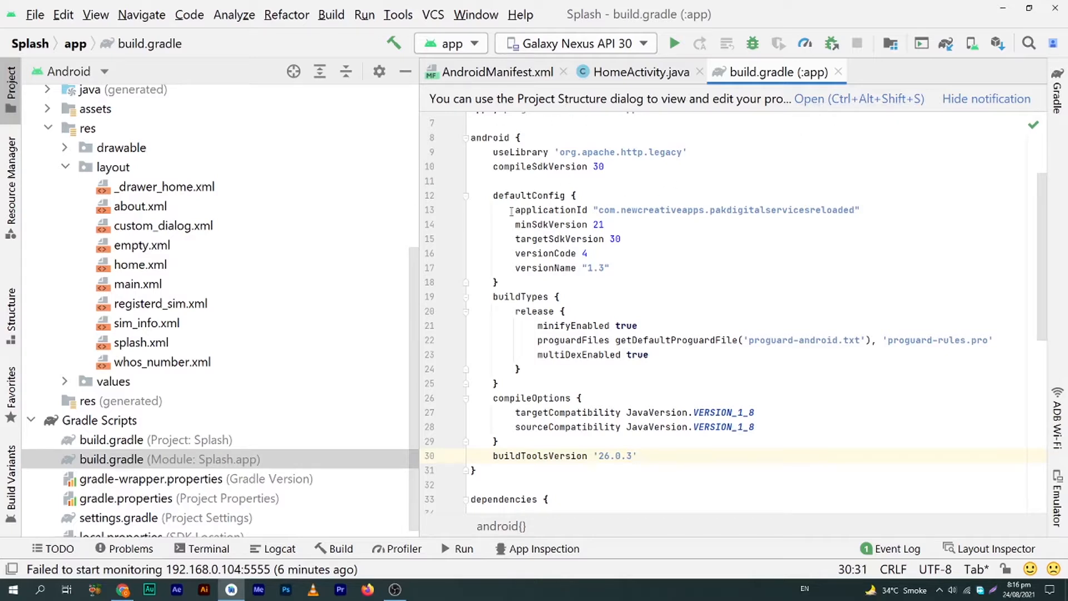
Change versionCode from 4 to 5 in build.gradle (:app)
scroll(1042, 183, up, 2)
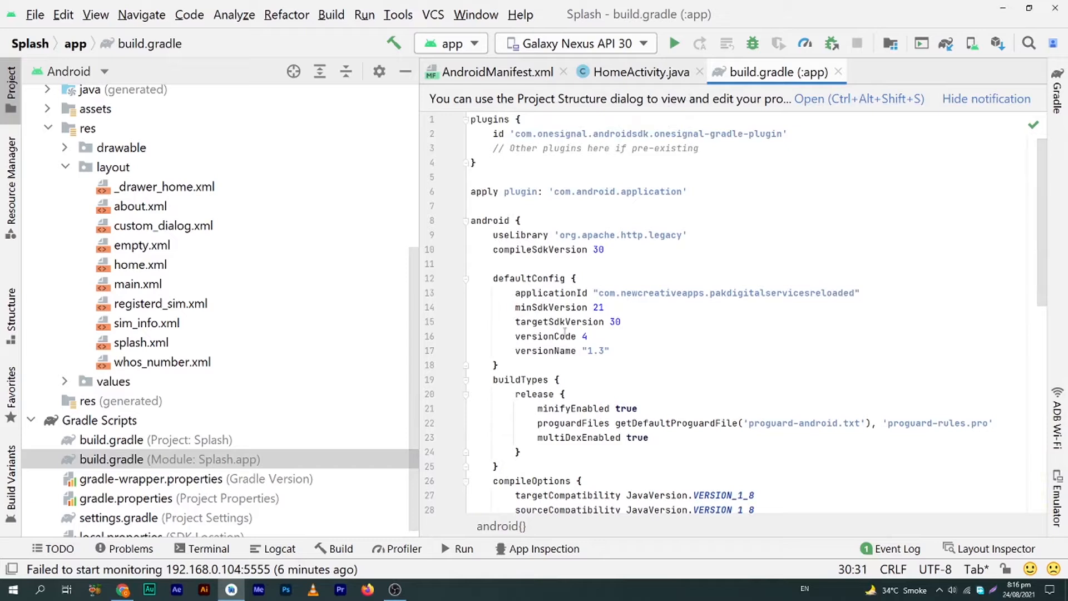
drag(595, 336, 583, 336)
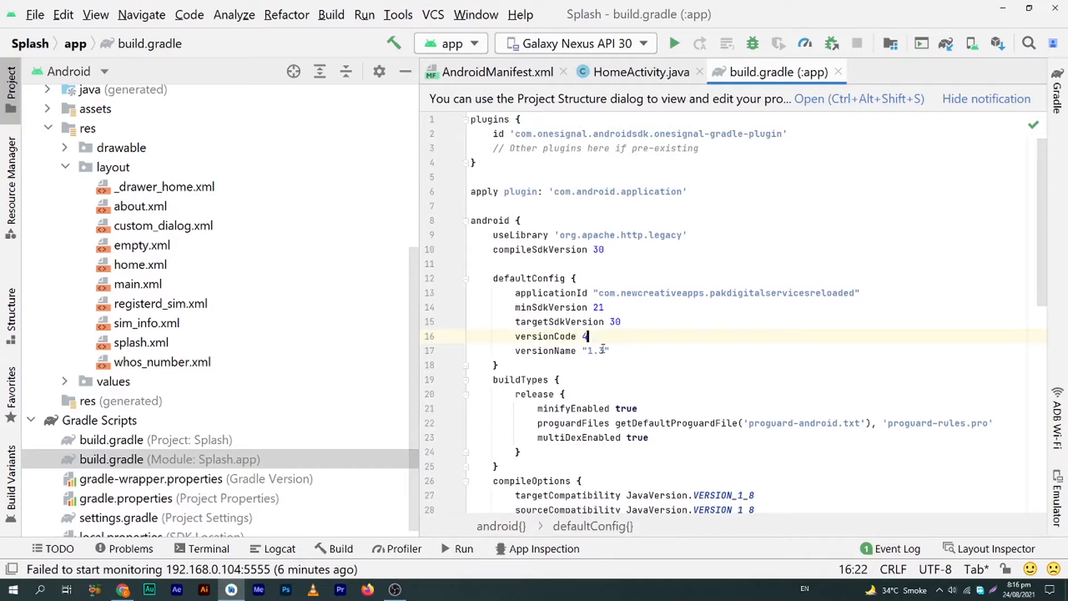
text(5)
drag(587, 337, 582, 337)
click(601, 351)
click(591, 336)
key(BackSpace)
text(5)
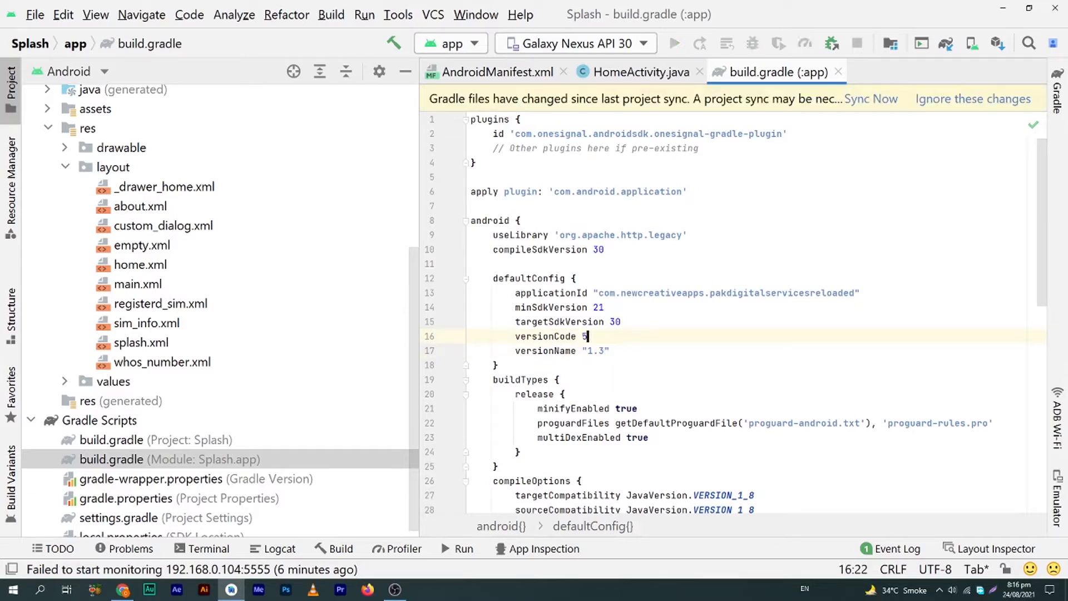
Change versionName from "1.3" to "1.4" and sync the Gradle project
click(607, 351)
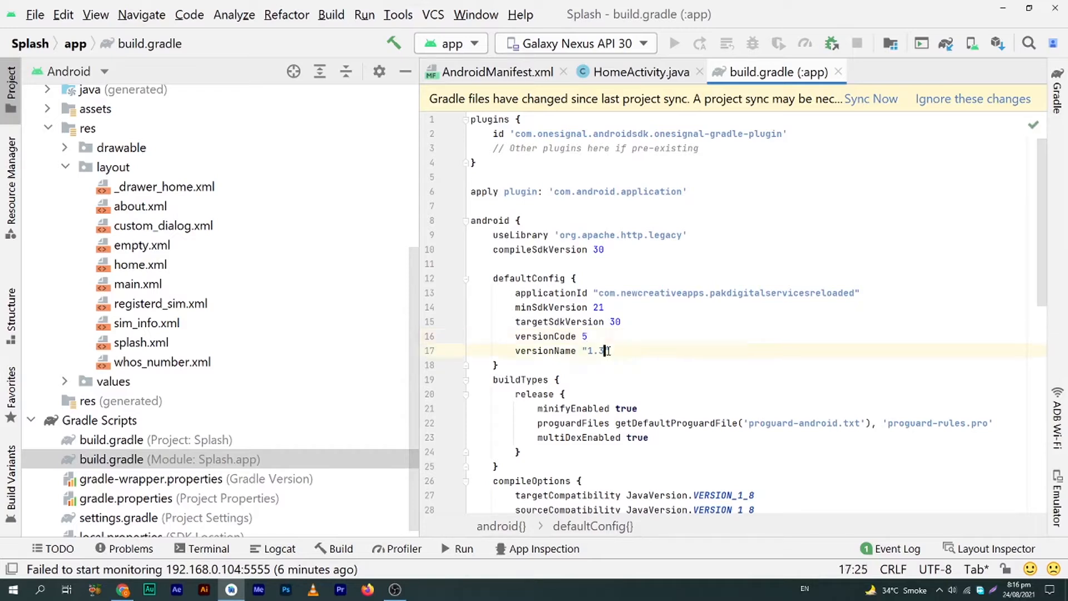
key(BackSpace)
text(4)
key(End)
click(869, 100)
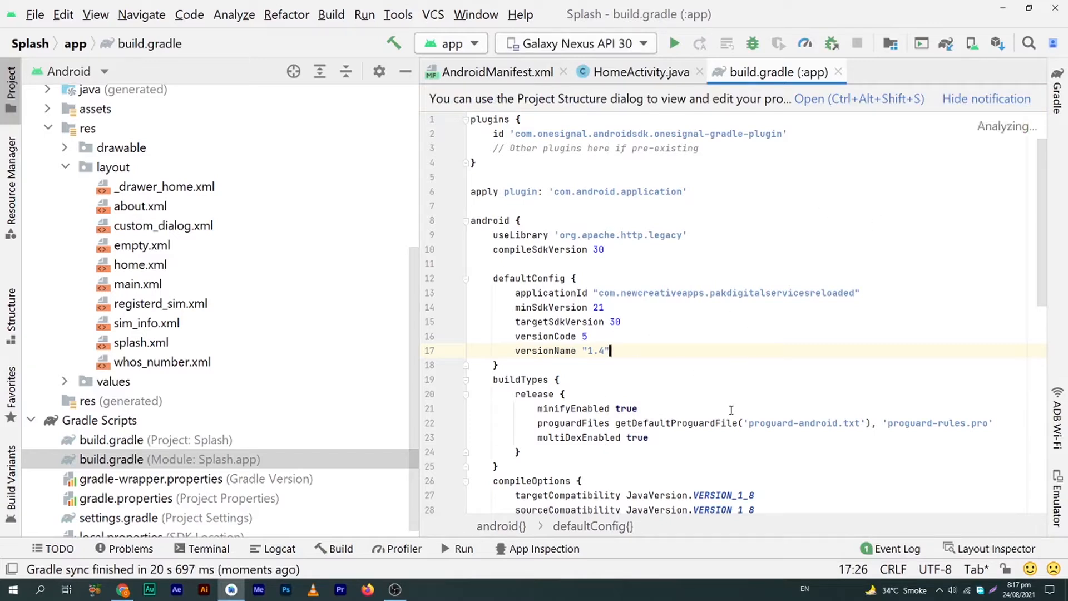
Launch Generate Signed Bundle / APK from the Build menu
click(678, 340)
click(677, 323)
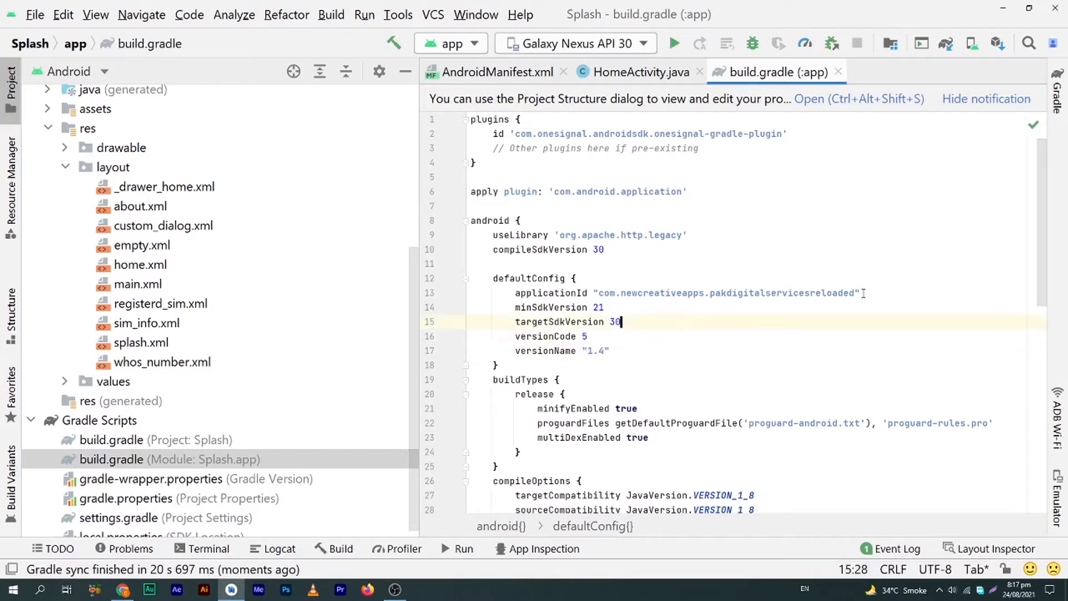
mouse_move(1031, 133)
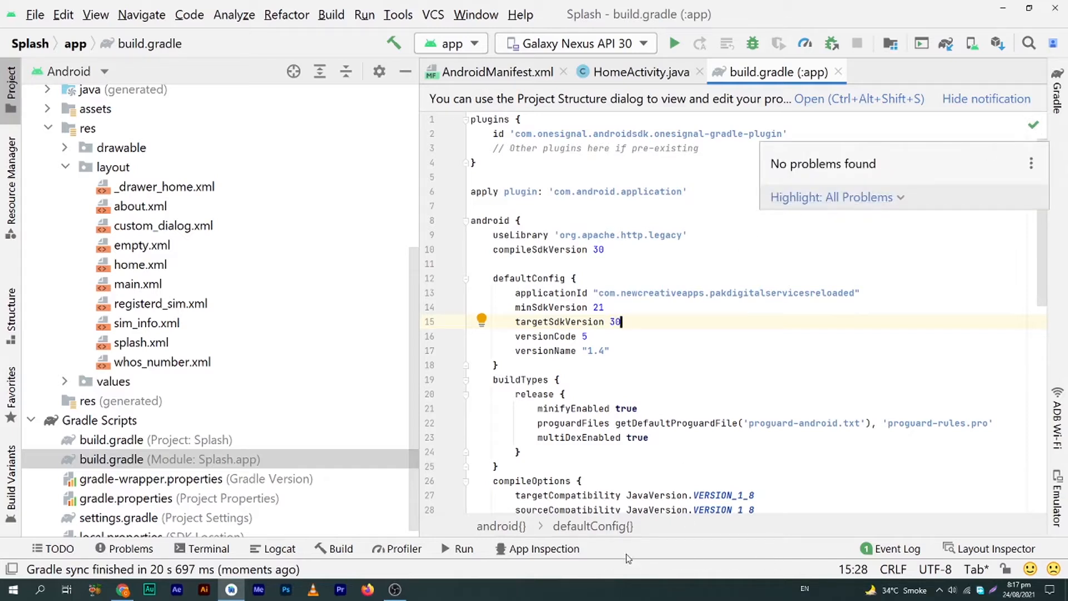
click(332, 15)
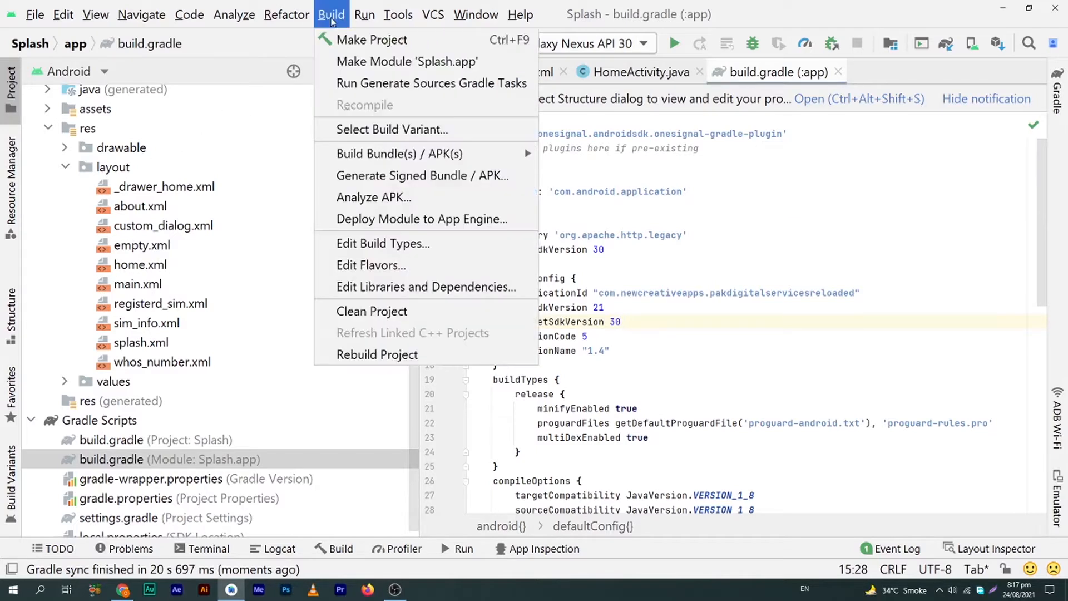
mouse_move(359, 157)
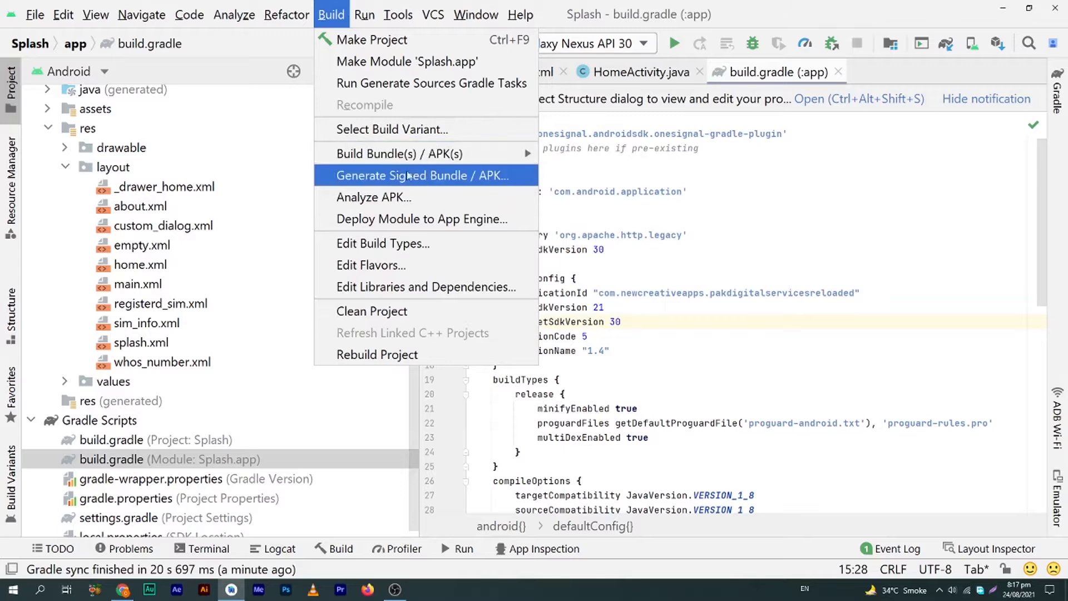
click(333, 16)
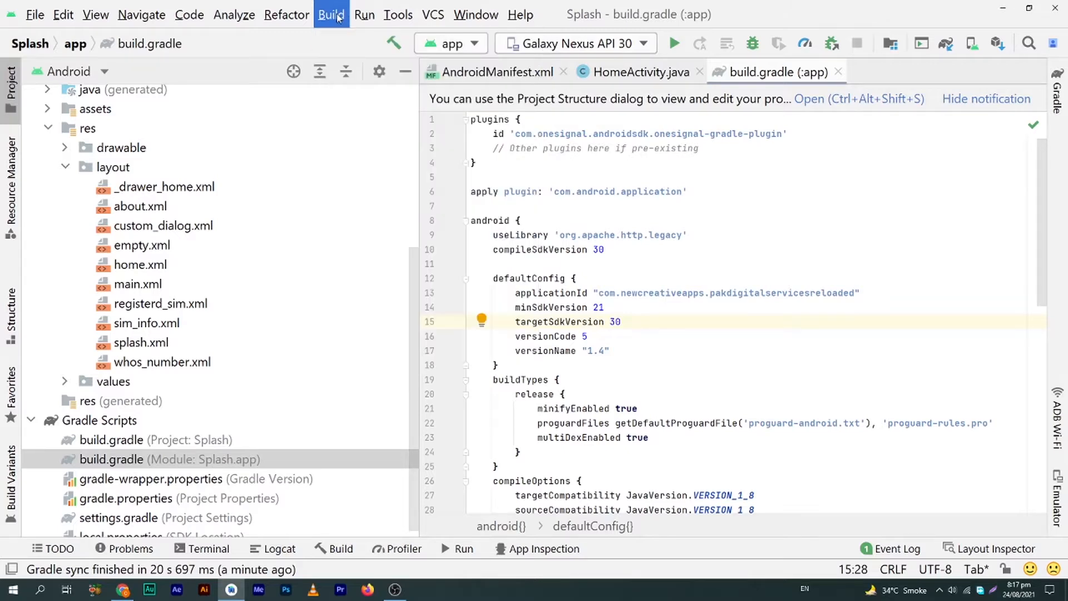
click(337, 20)
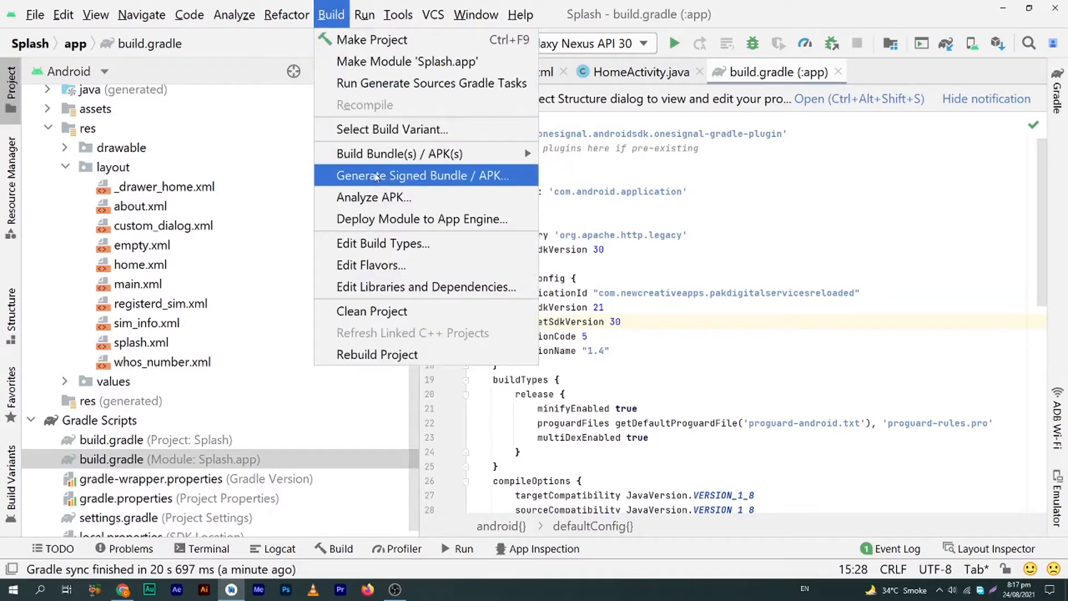
click(501, 177)
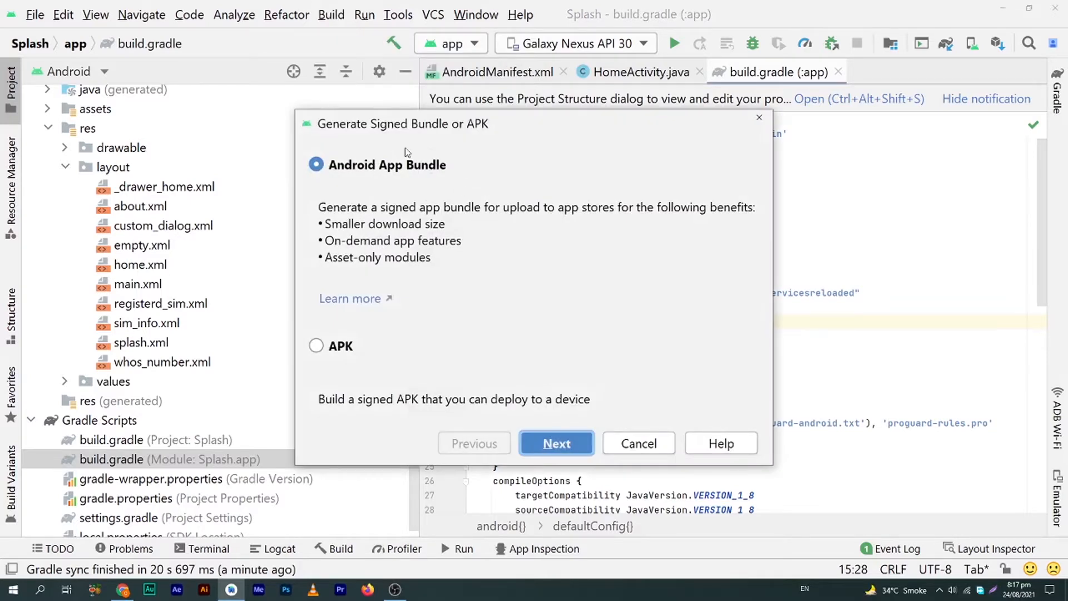
Choose Android App Bundle as the signed output and advance to the key store details
drag(427, 128, 437, 76)
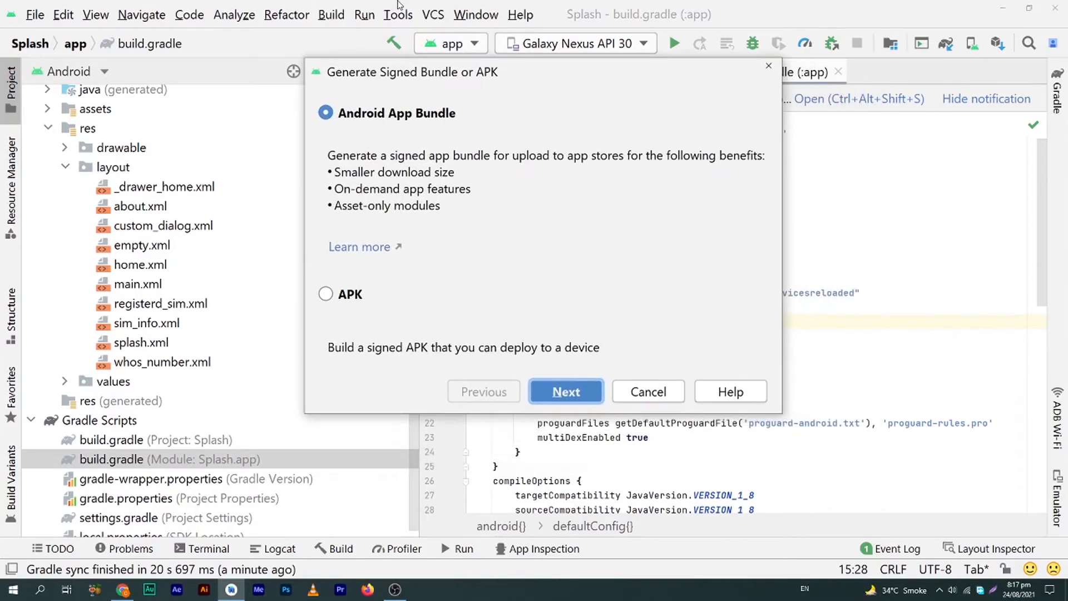
click(343, 123)
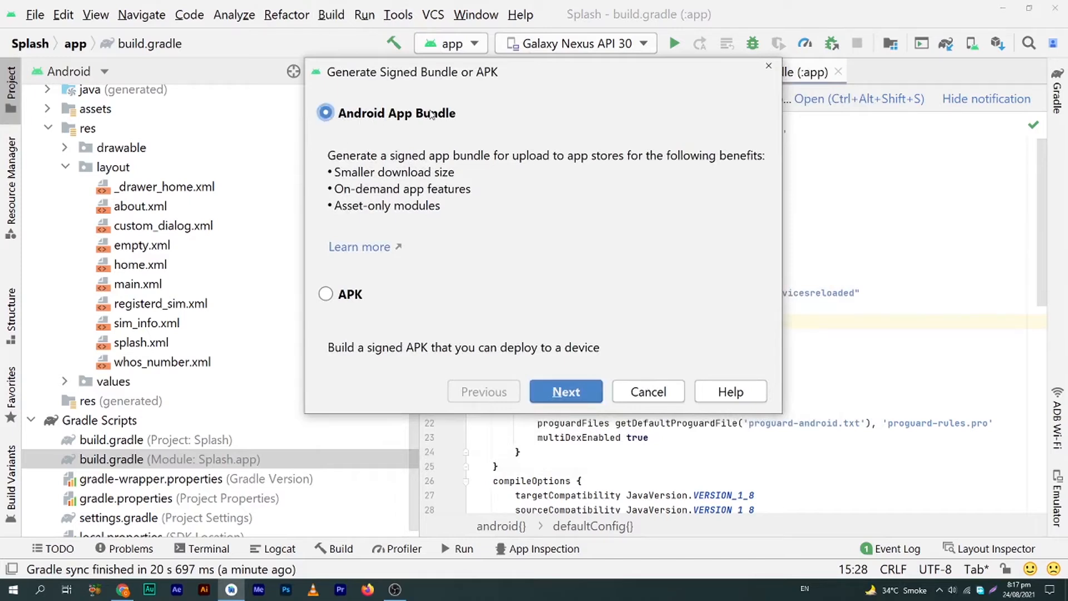
click(357, 294)
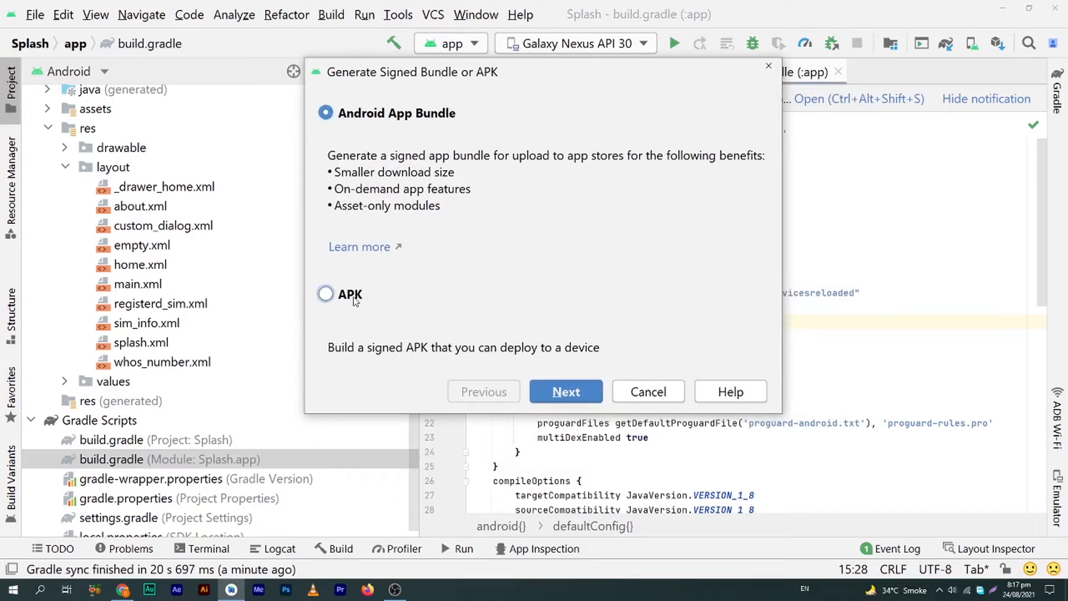
click(329, 115)
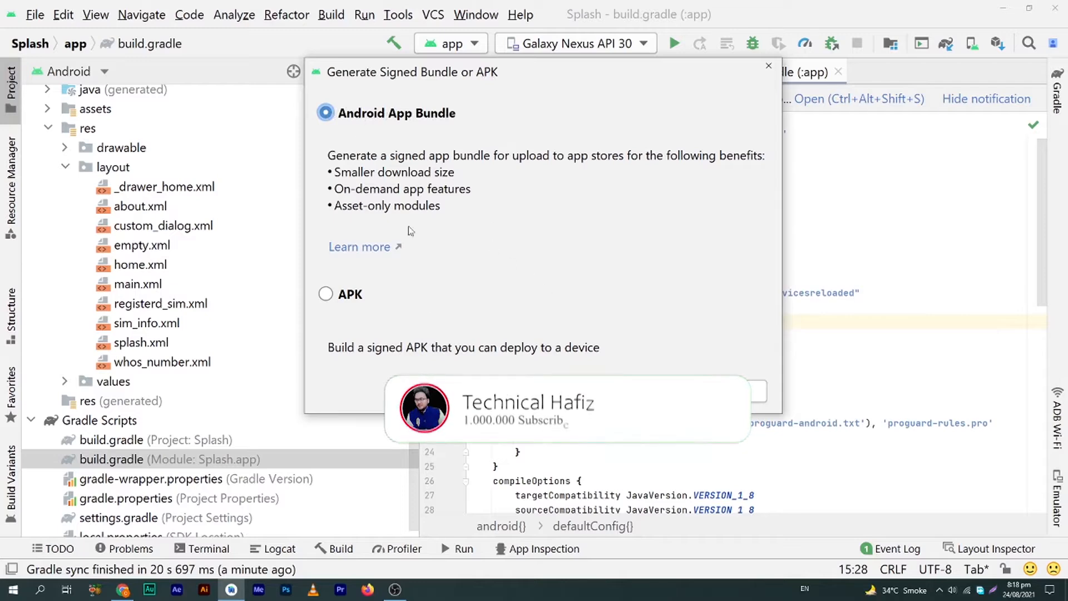
click(563, 392)
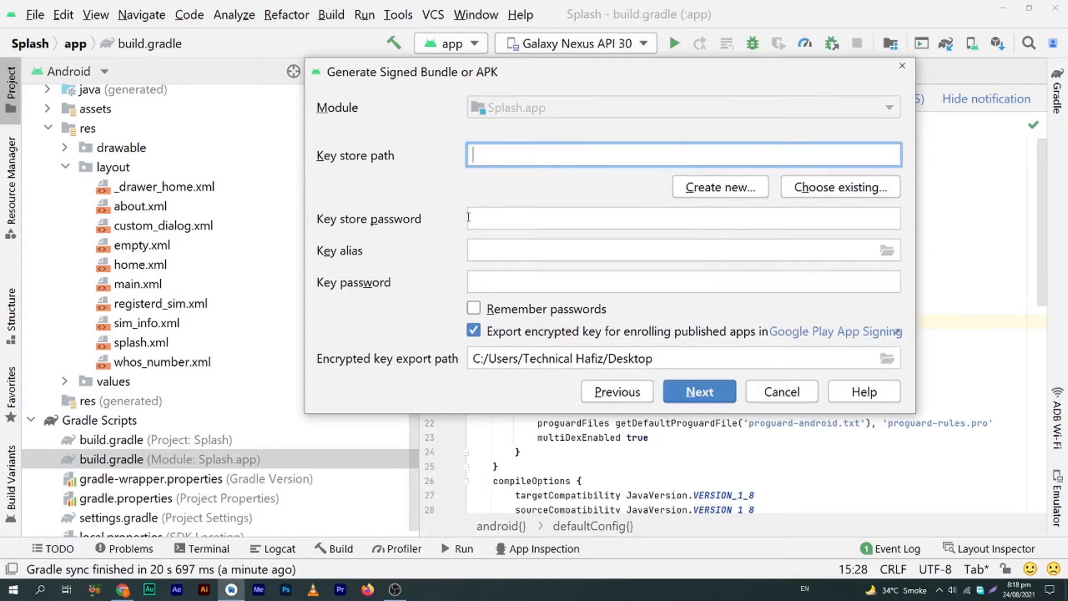
Select the existing key store Pak Digital Services Reloaded.jks from the M: drive project folder
key(alt+Tab)
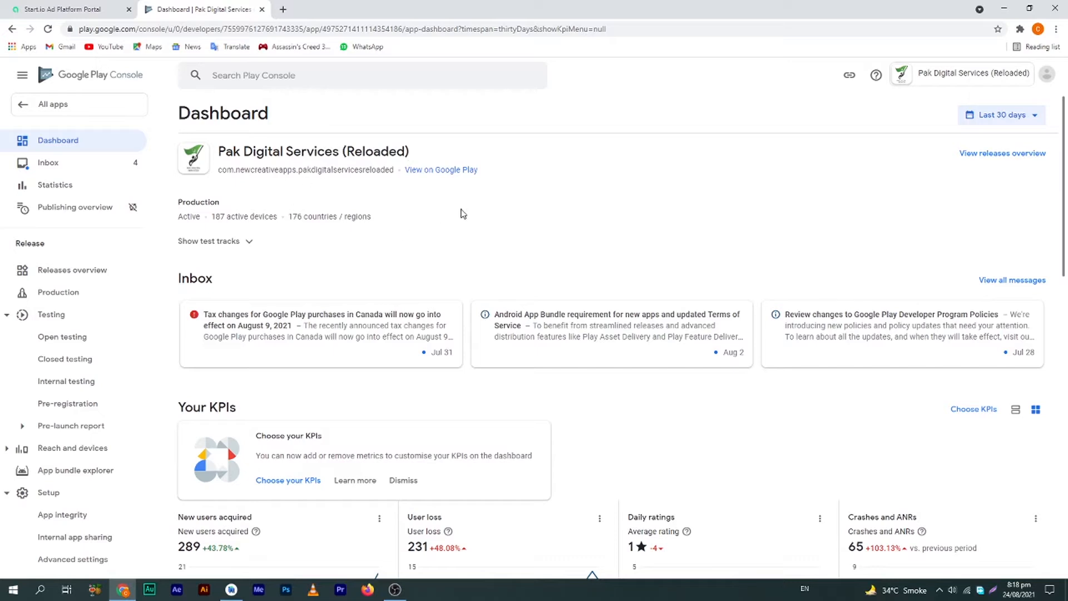
key(alt+Tab)
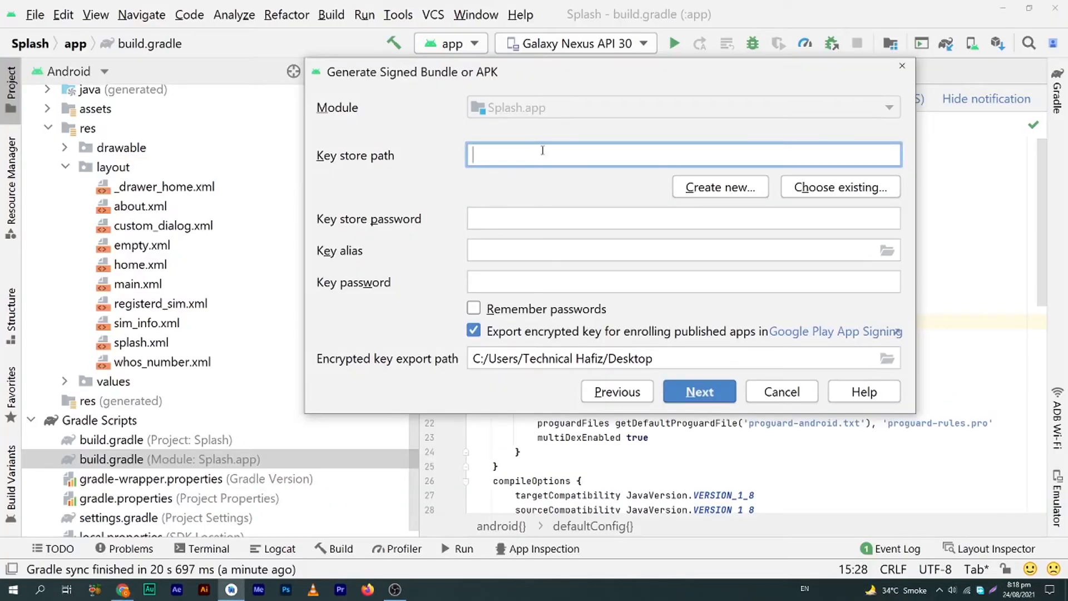
click(802, 191)
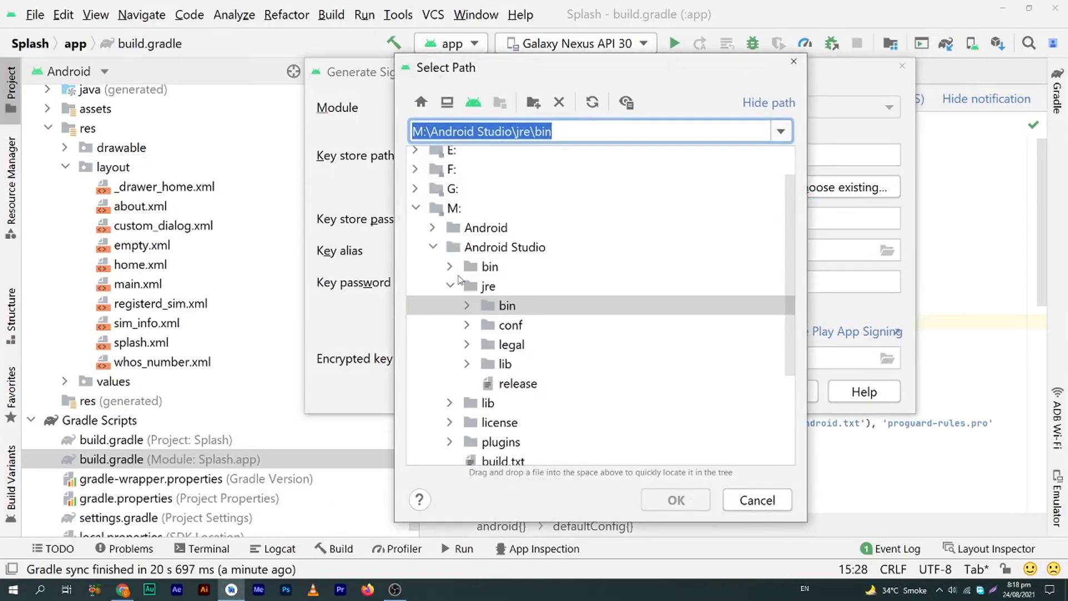
click(416, 208)
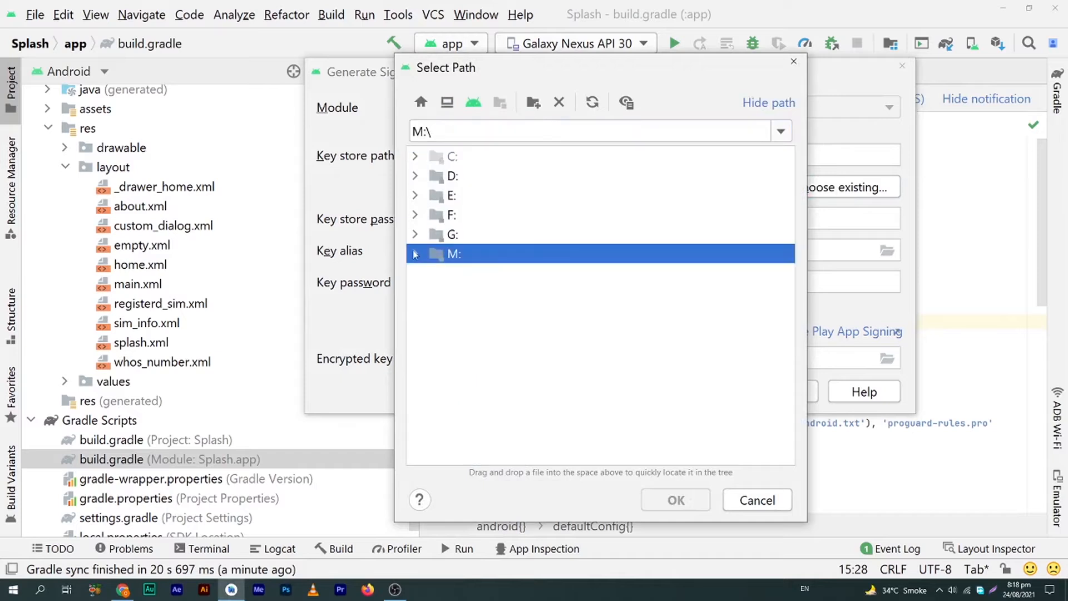
click(416, 254)
click(433, 314)
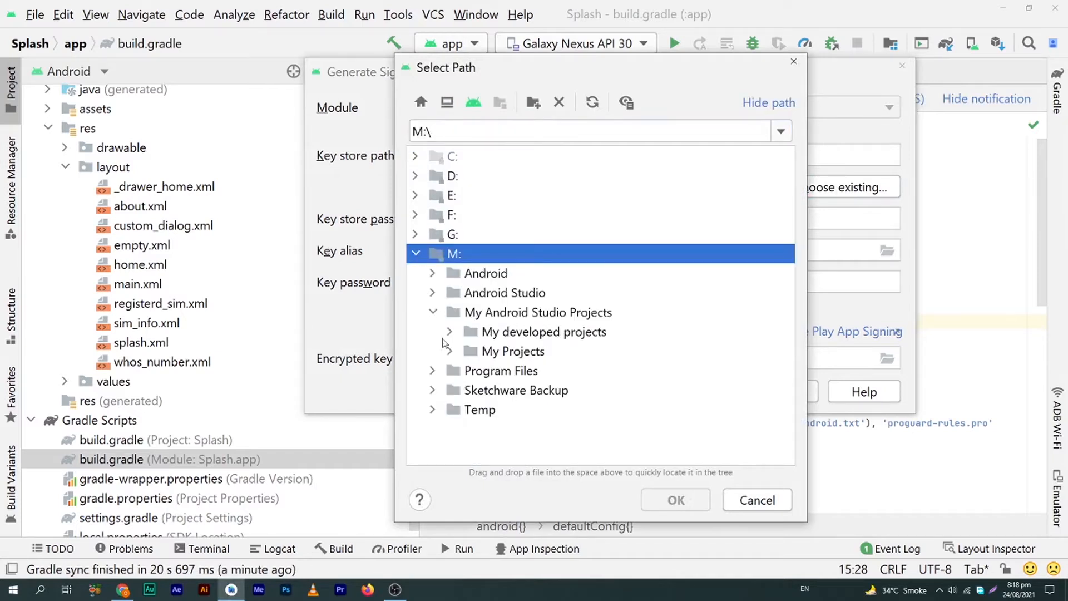
click(450, 332)
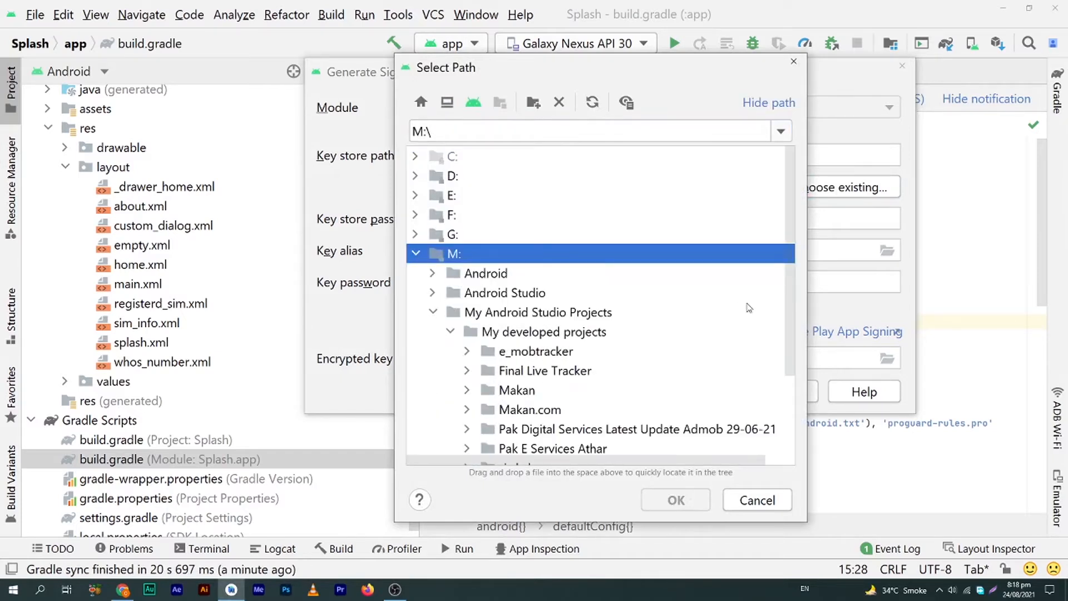
drag(792, 331, 791, 403)
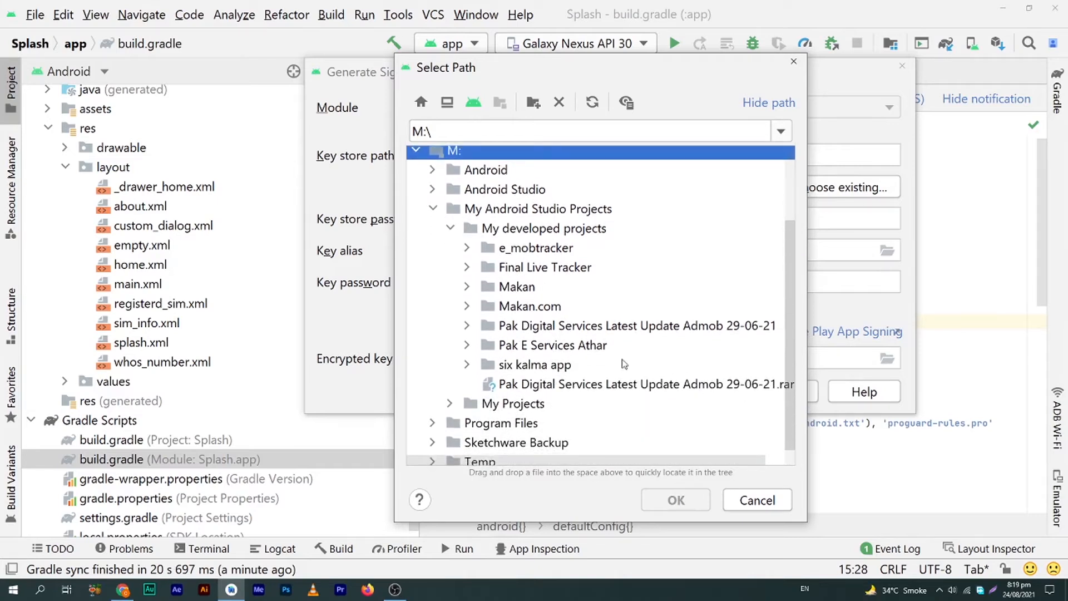
click(469, 326)
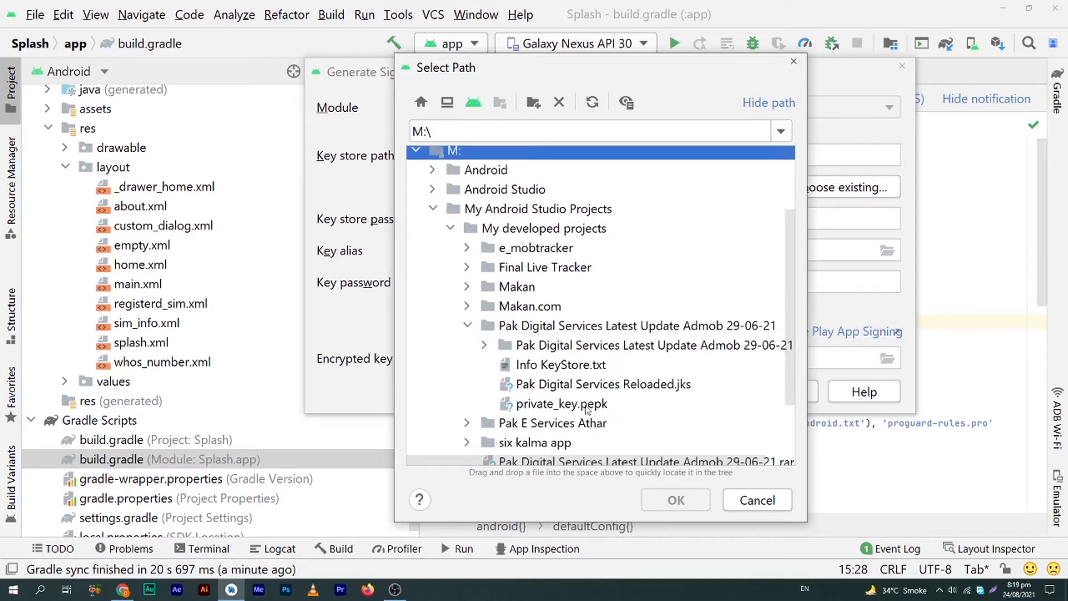
click(608, 388)
double_click(608, 387)
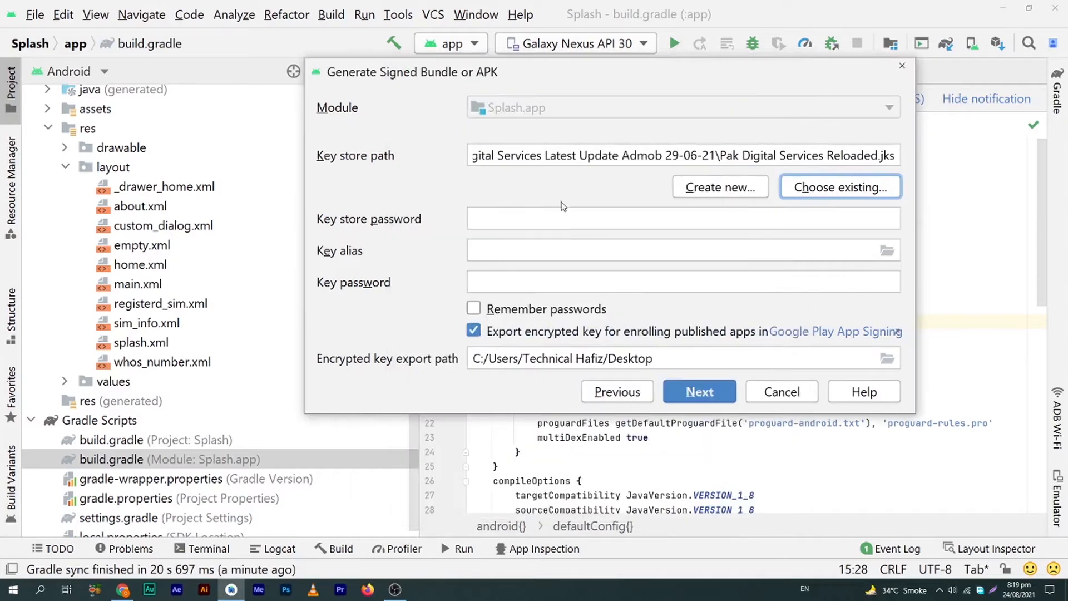
Enter the key store password, key alias and key password, remember passwords, and continue
click(519, 216)
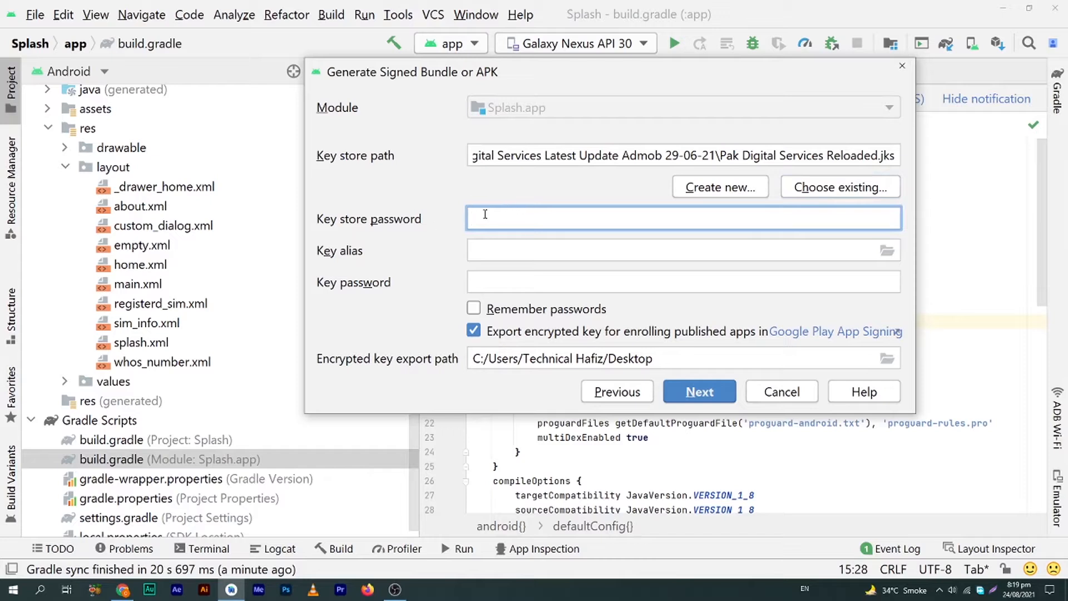
click(470, 252)
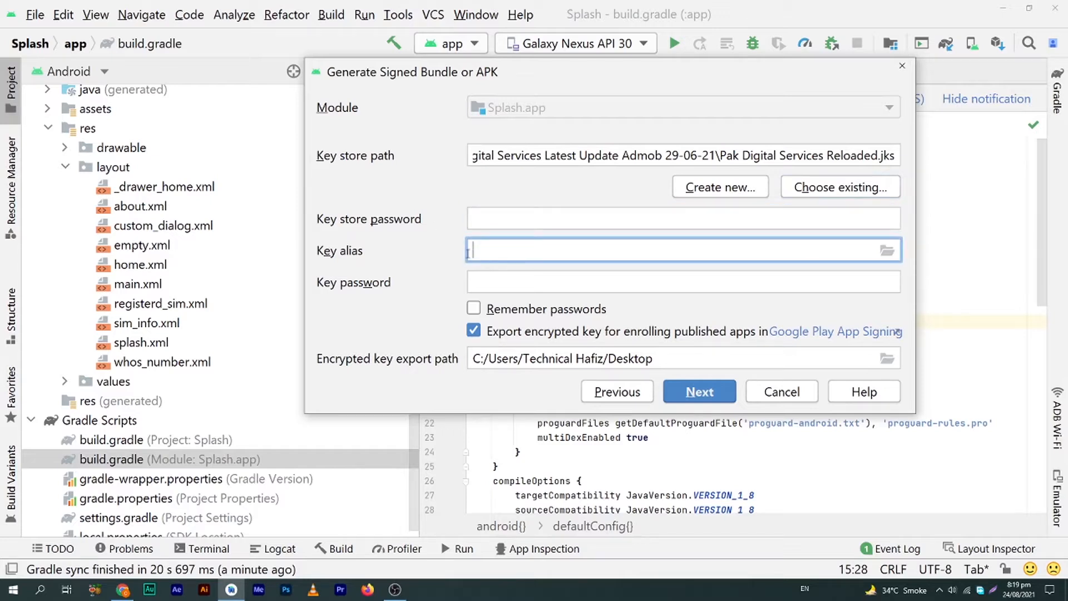
click(511, 276)
click(495, 221)
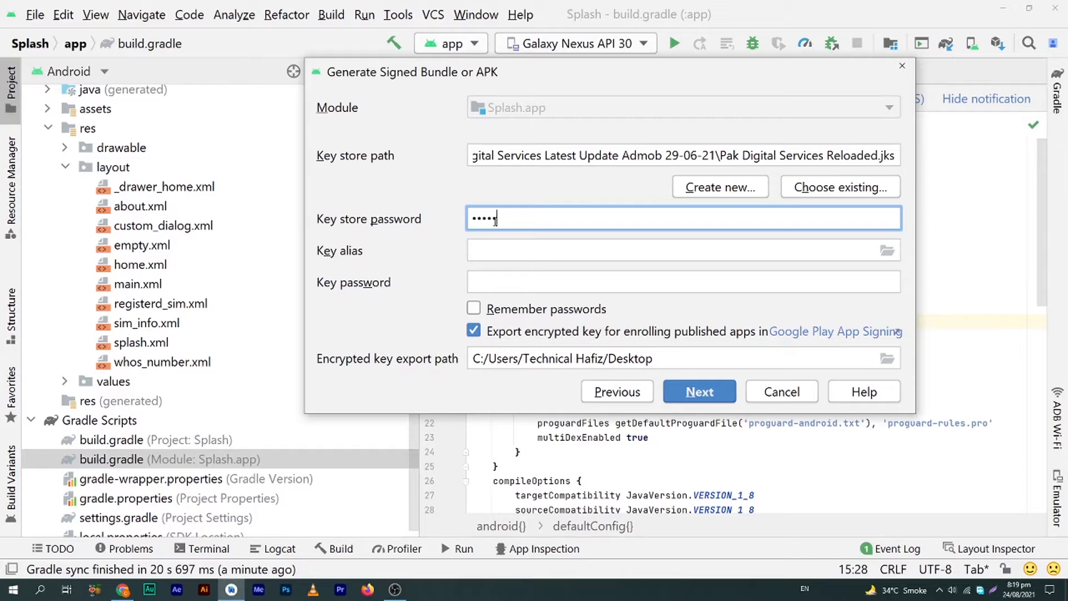
key(Tab)
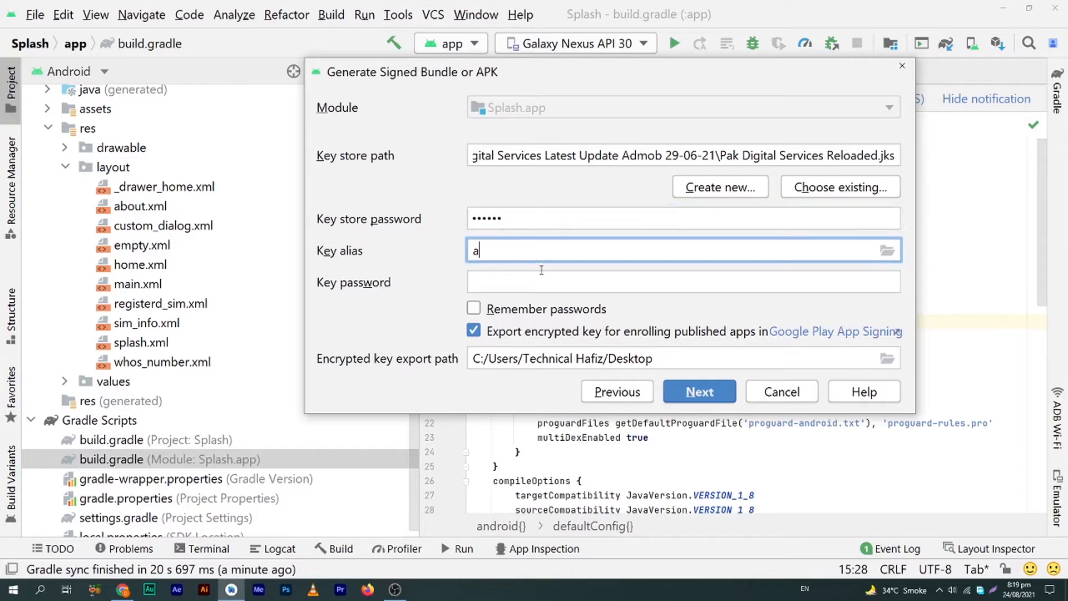
key(Tab)
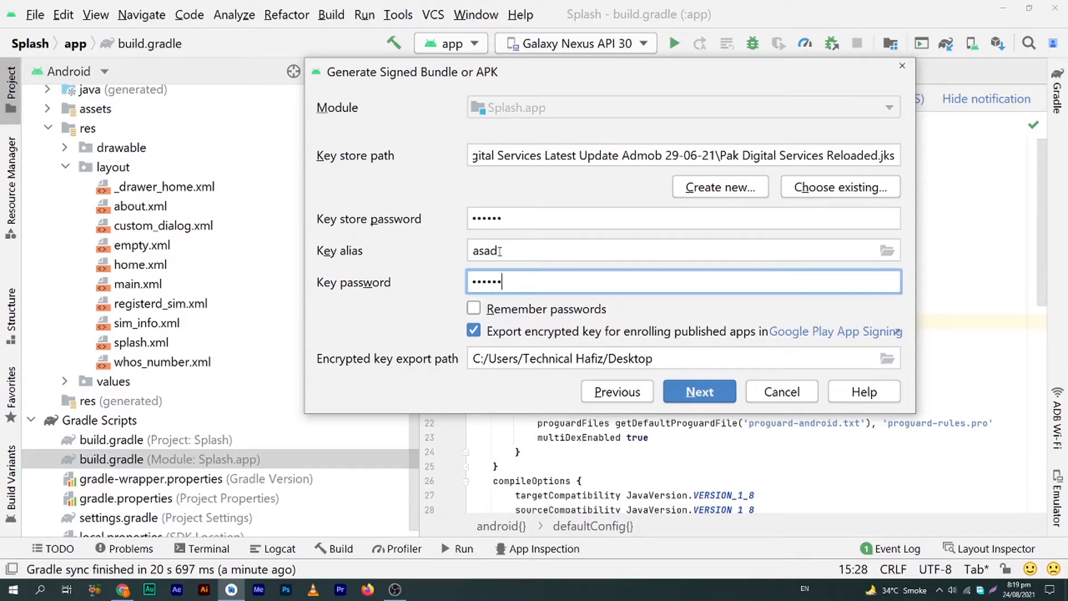
drag(503, 251, 465, 252)
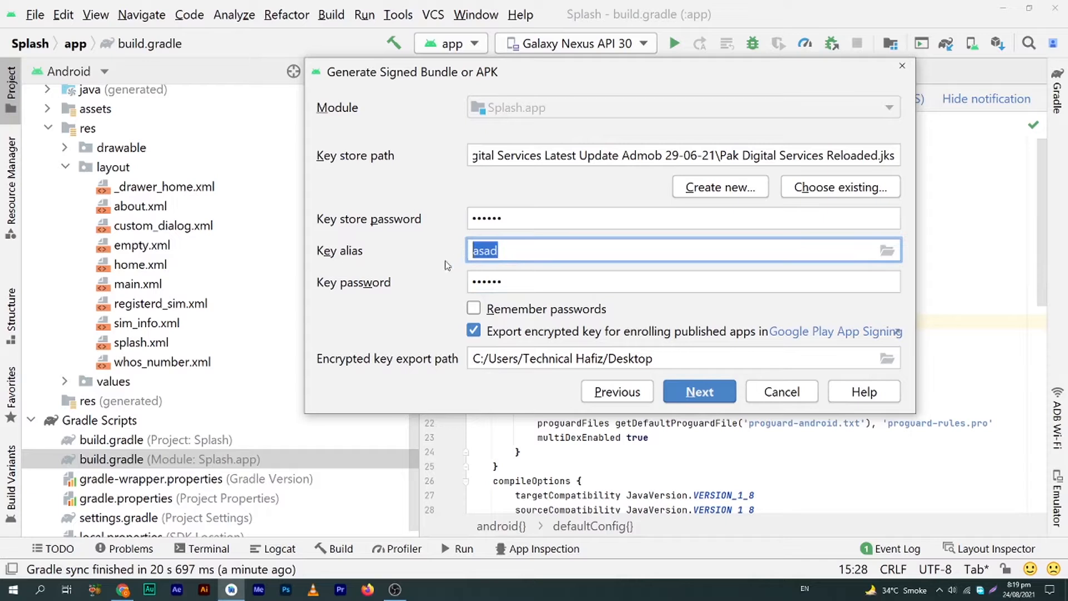
click(475, 309)
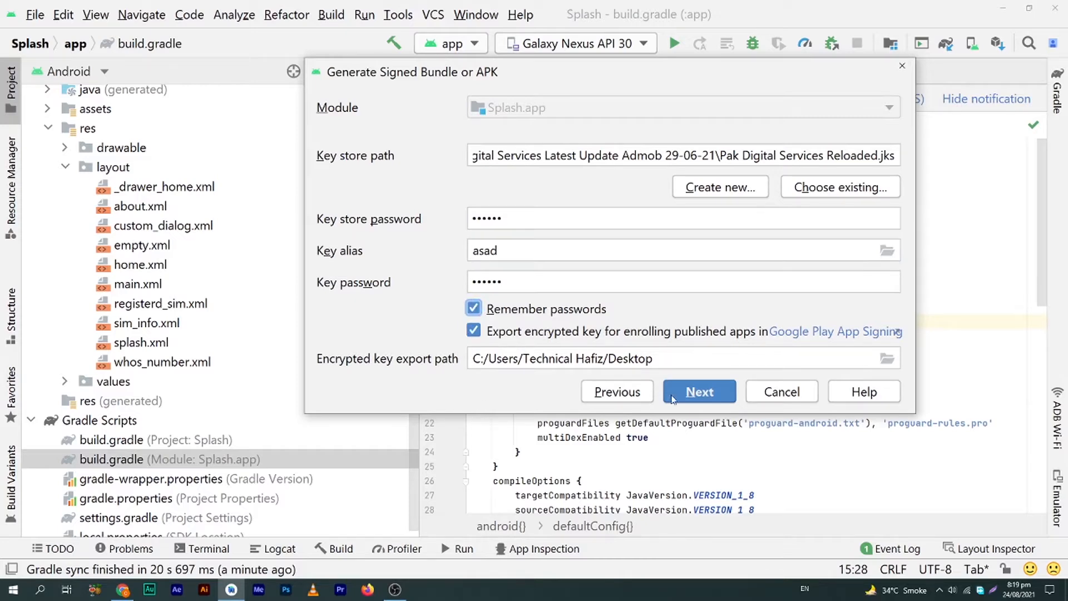
click(710, 393)
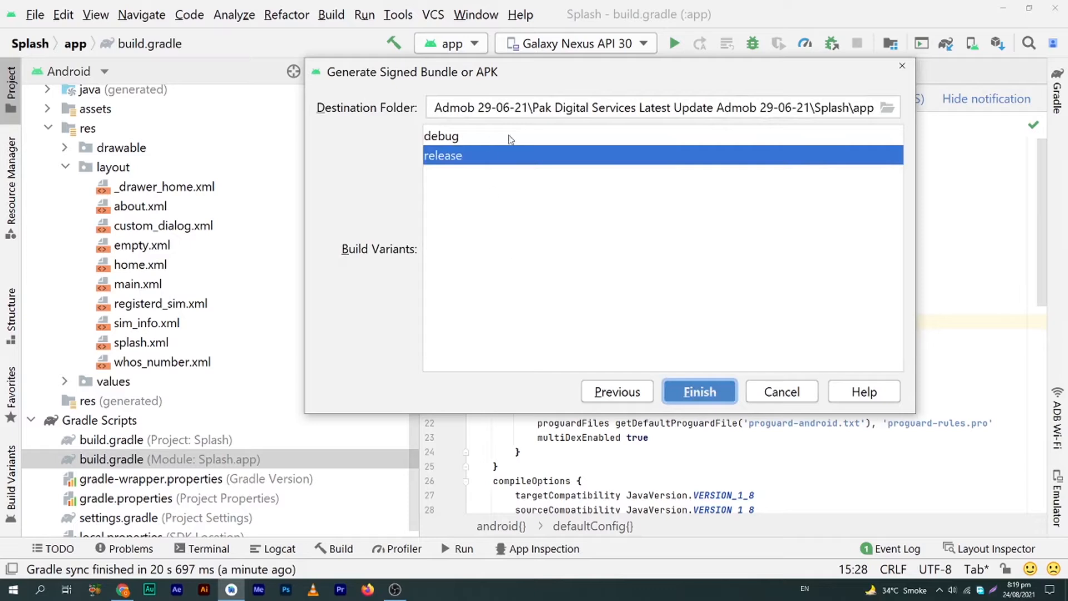
Select the release build variant and finish the wizard to run bundleRelease
click(450, 139)
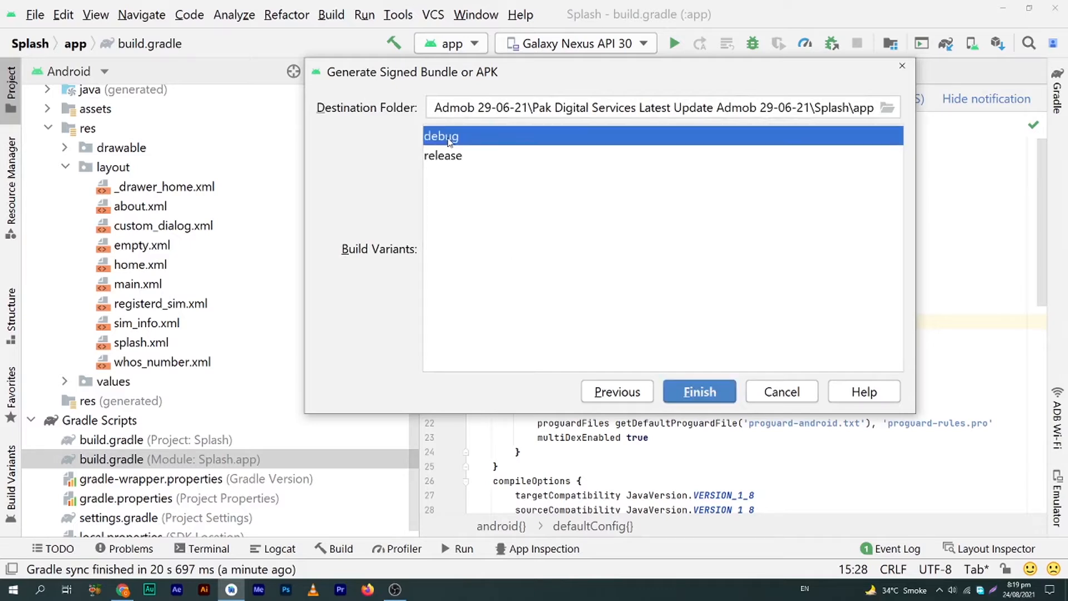
click(455, 159)
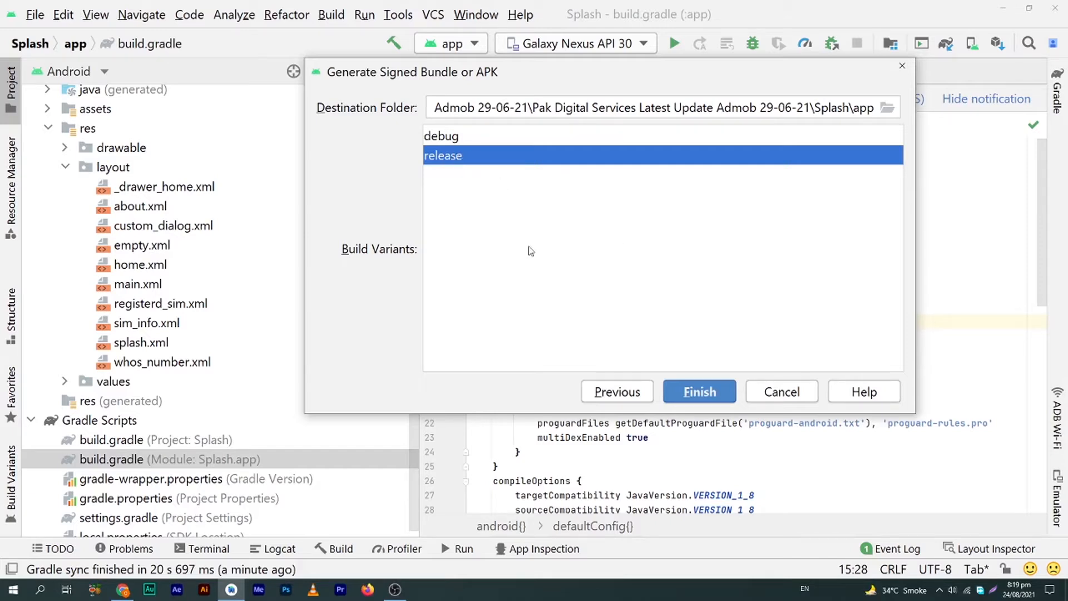
click(696, 393)
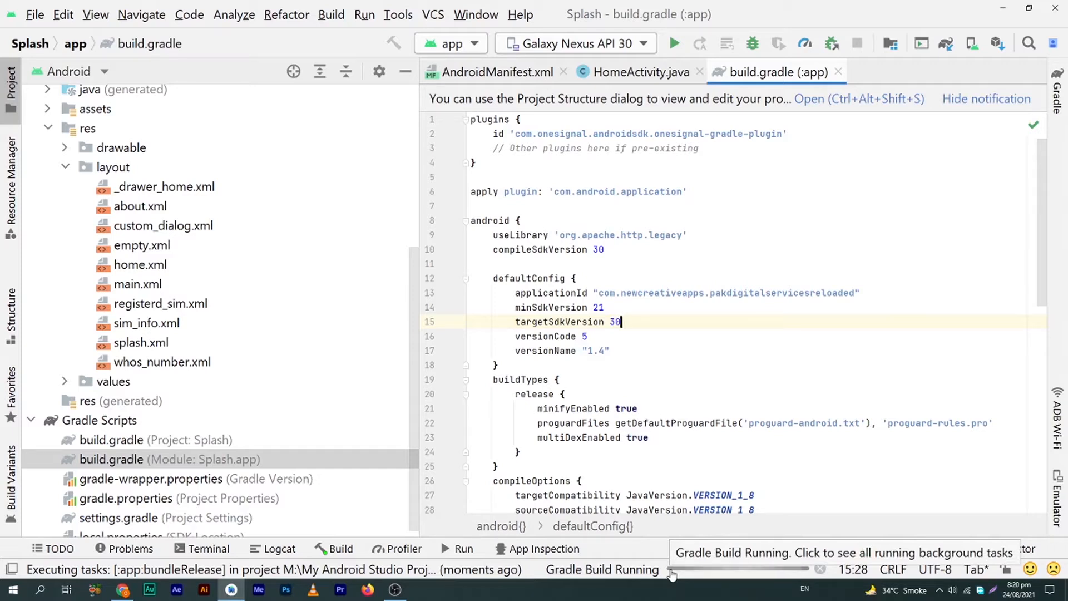
Wait for the 1 m 49 s build, then expand the 'Splash.app' signed bundle success notice
mouse_move(658, 504)
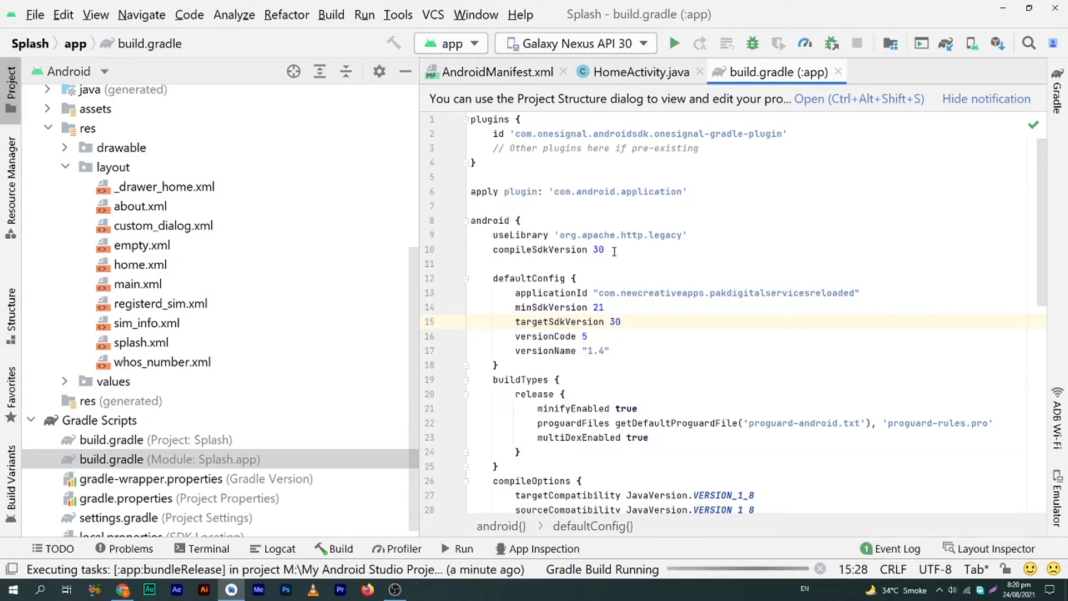
key(Up)
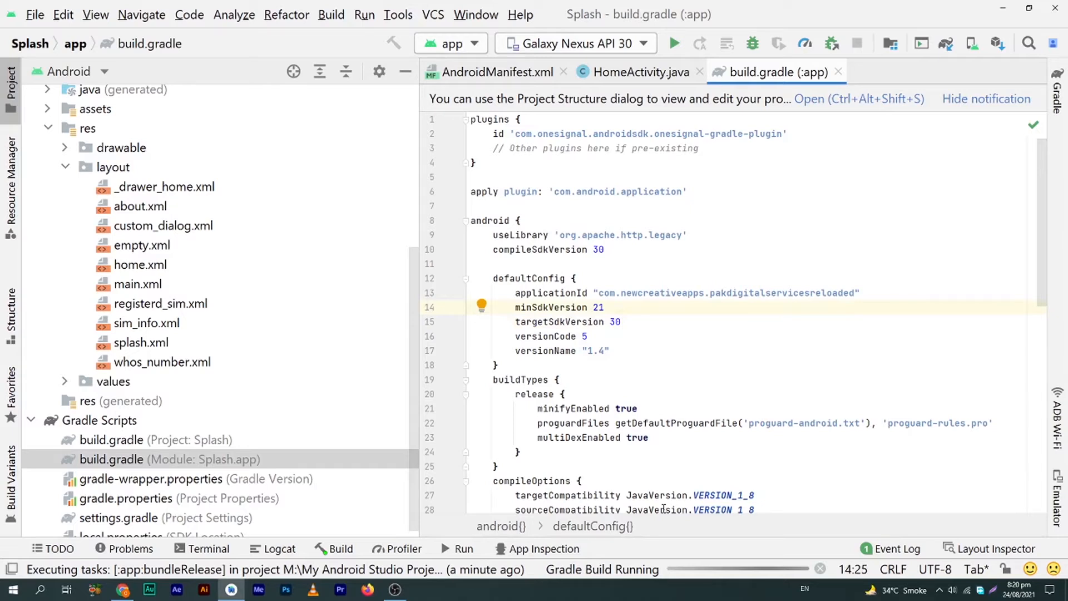
key(Down)
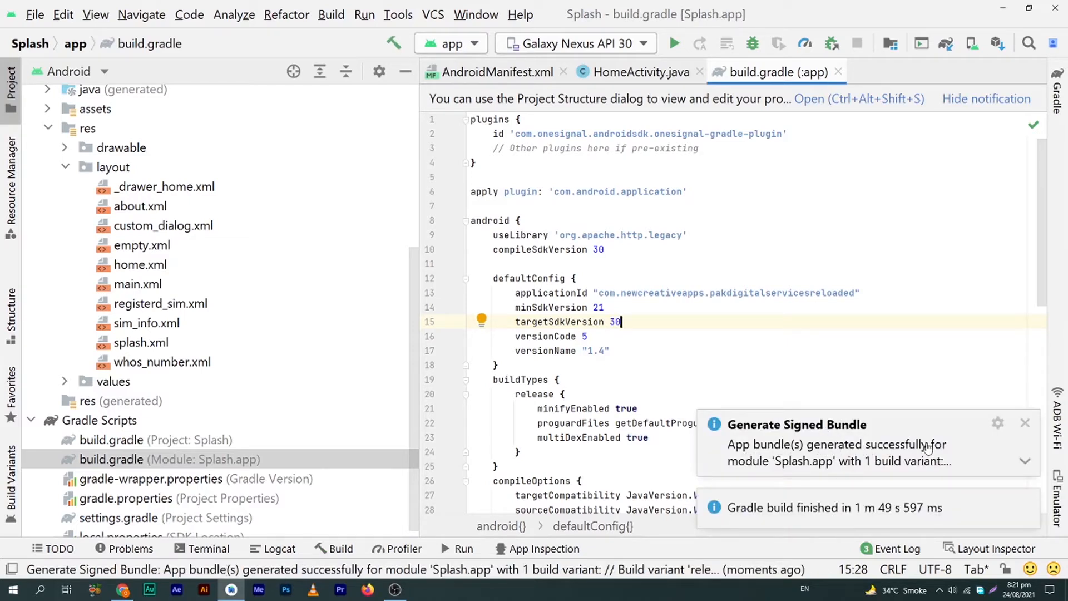
click(1025, 461)
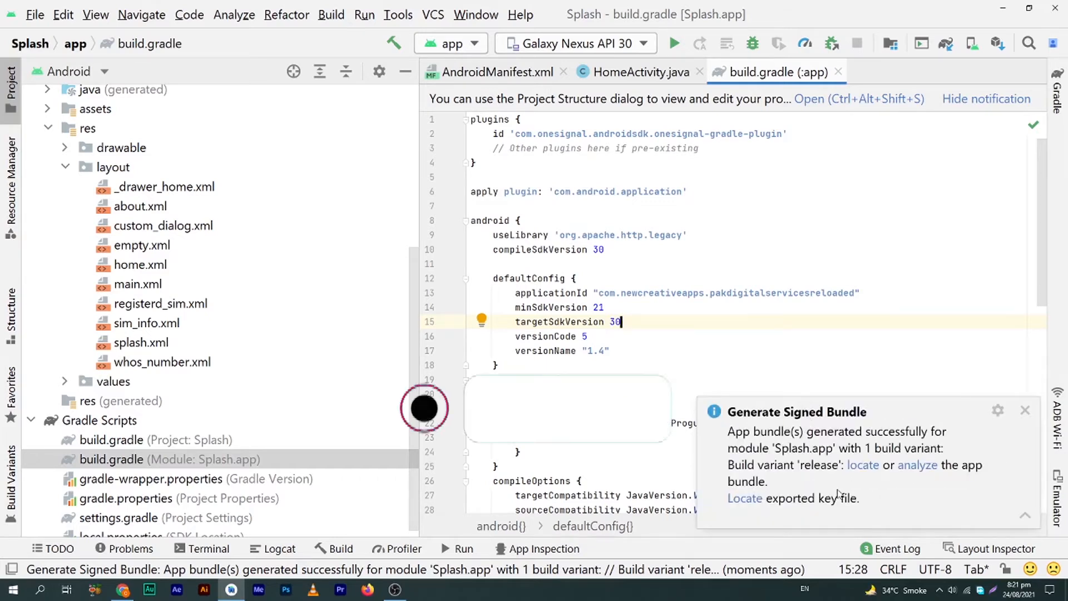
Locate app-release.aab and paste it into a new desktop folder, New folder (2)
click(864, 465)
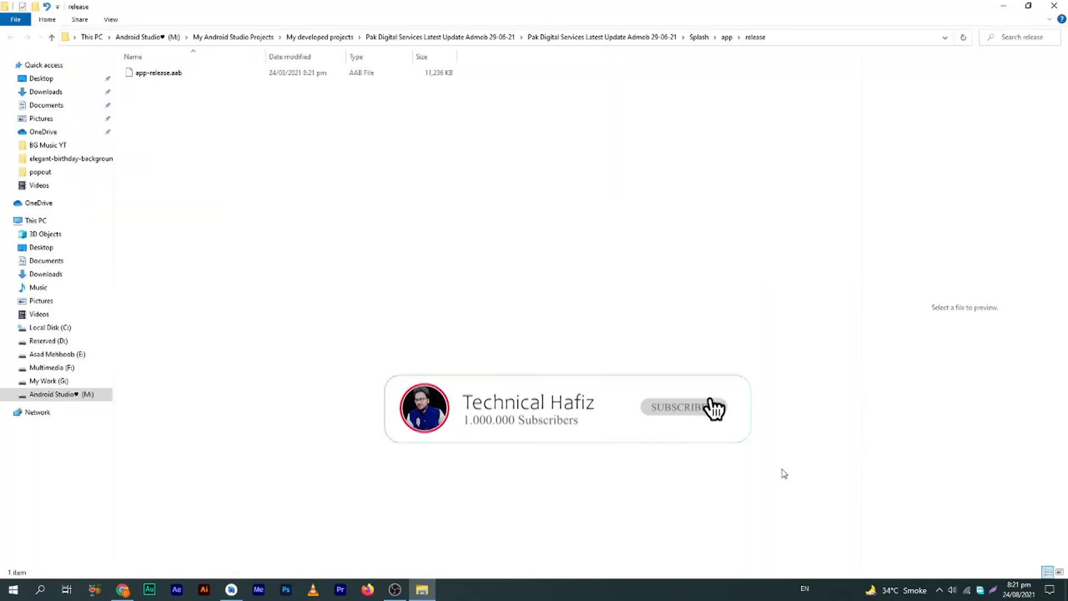
click(160, 76)
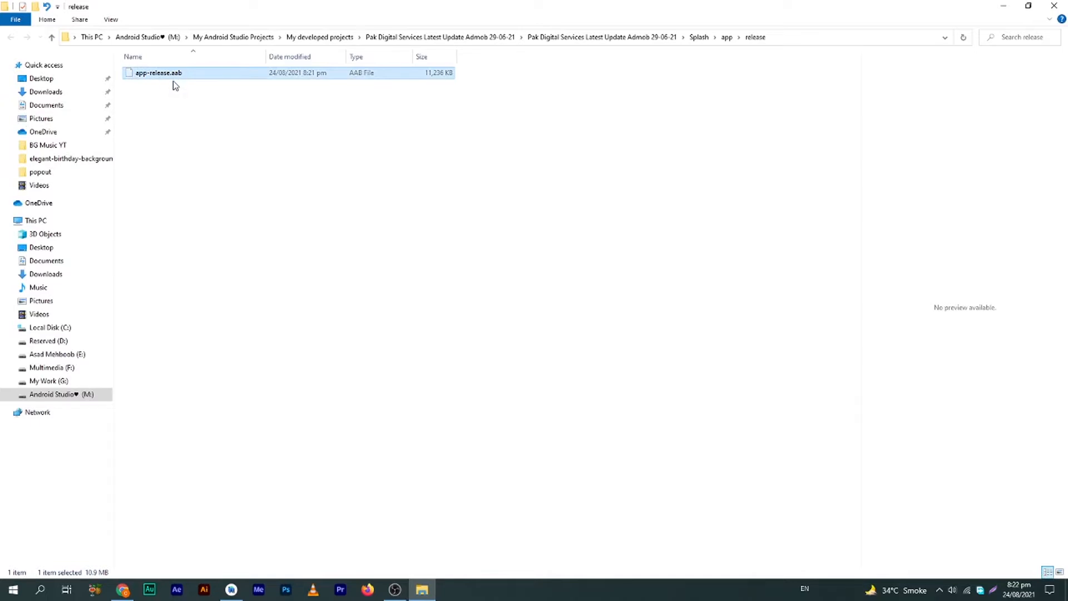
key(super+d)
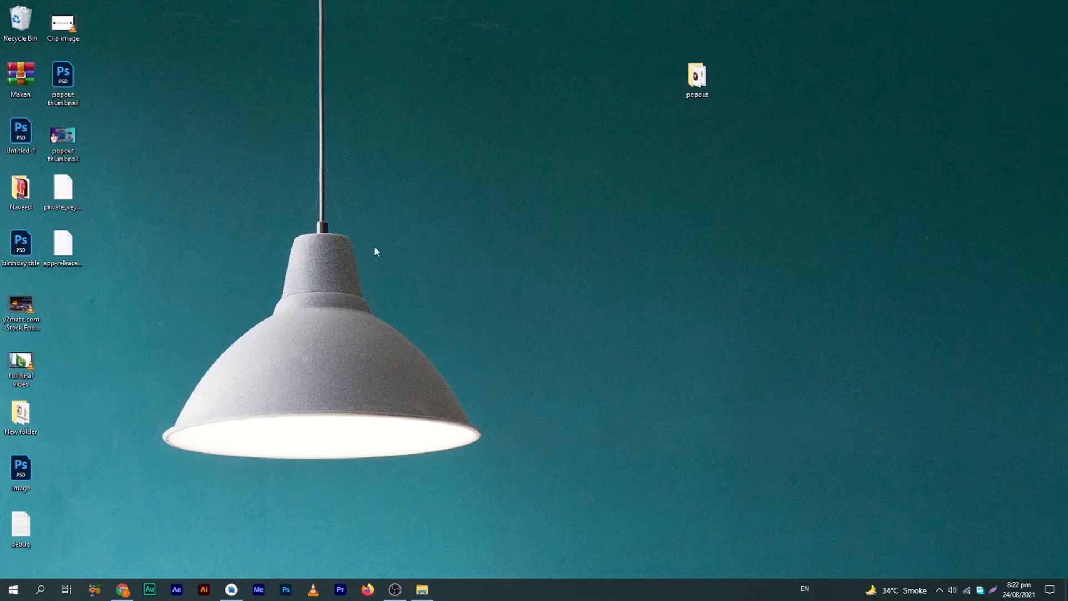
key(ctrl+shift+n)
key(Return)
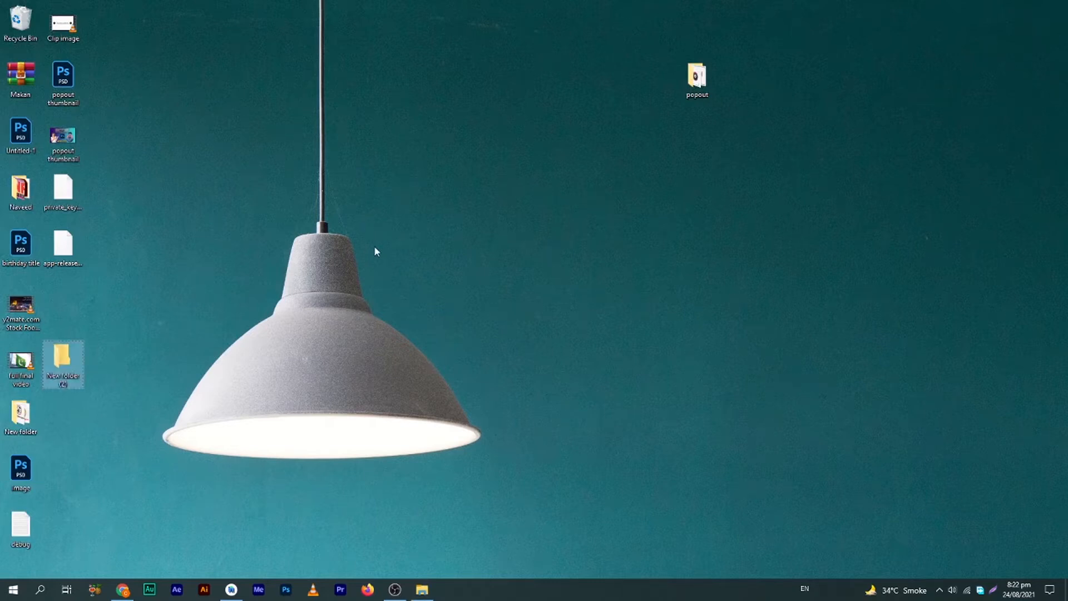
key(Return)
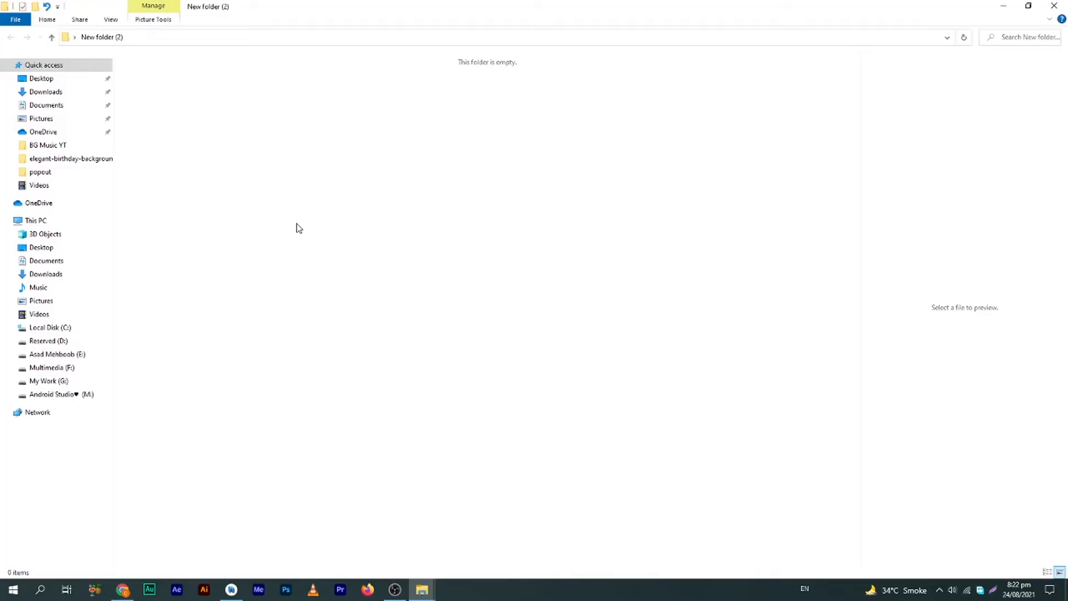
key(ctrl+v)
Check the pasted app-release.aab, then return to the Play Console dashboard in Chrome
click(215, 130)
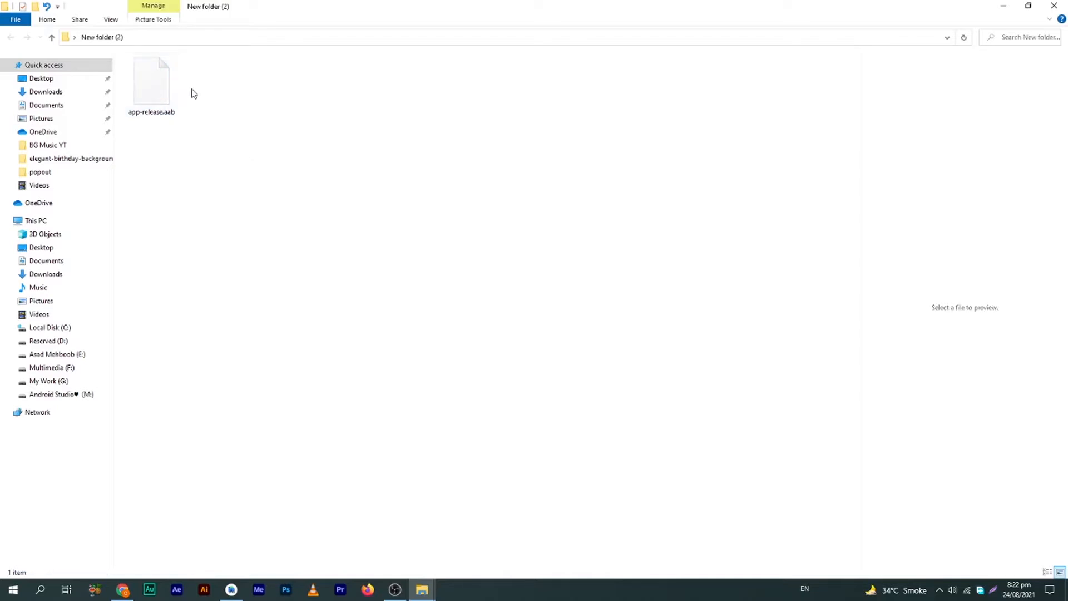
drag(211, 69, 243, 114)
click(243, 115)
click(123, 589)
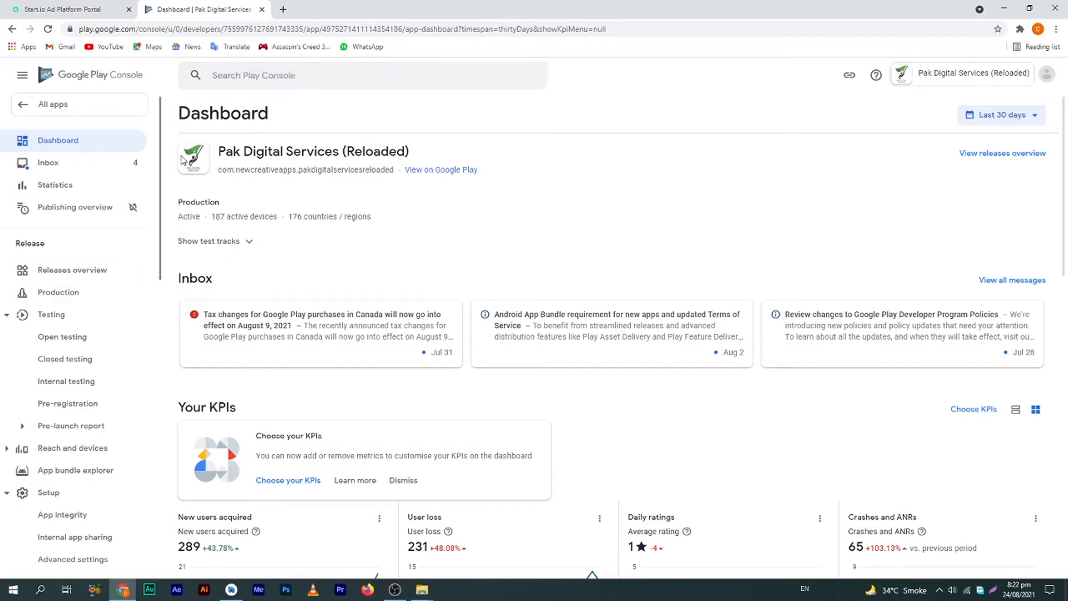
Open the Production track page showing release 4 (1.3), then switch to Android Studio
click(71, 295)
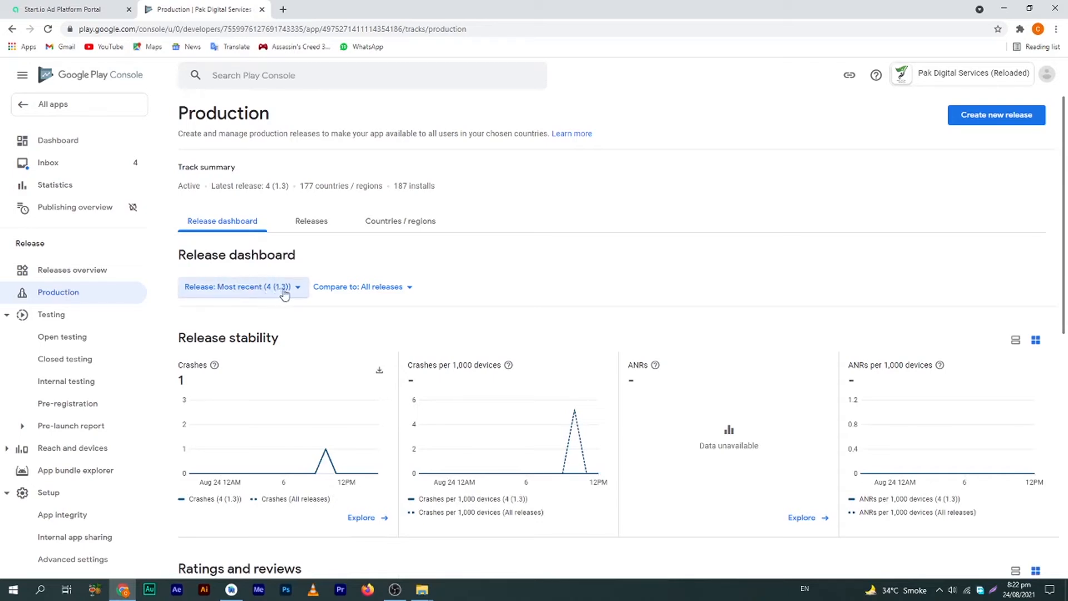
key(alt+Tab)
key(alt+Tab)
key(alt+Tab)
key(alt+Tab)
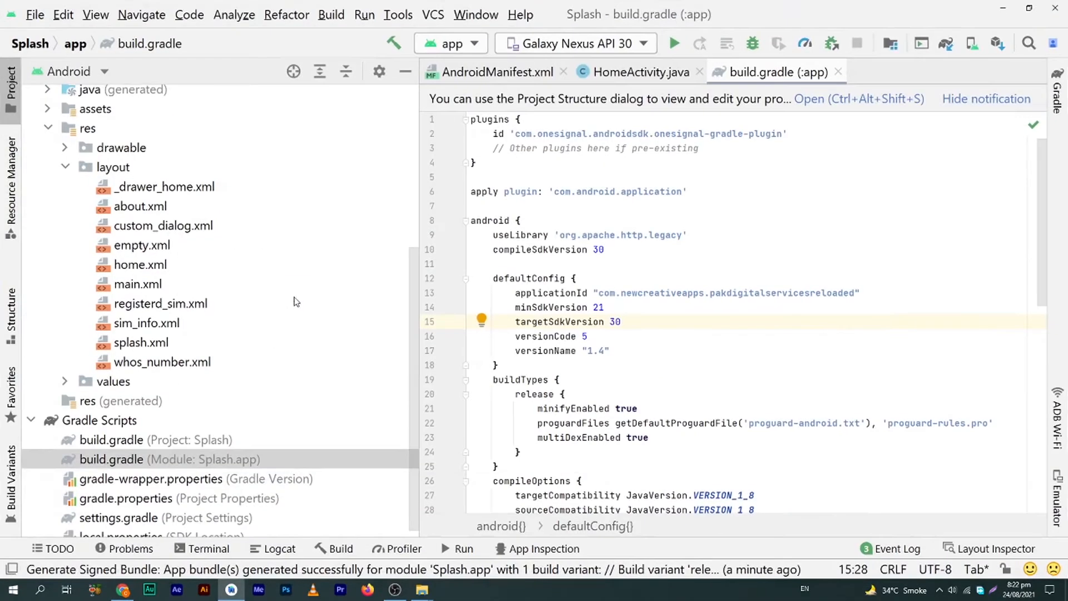
Verify versionCode 5 and versionName 1.4 in build.gradle, then go back to Play Console
double_click(584, 336)
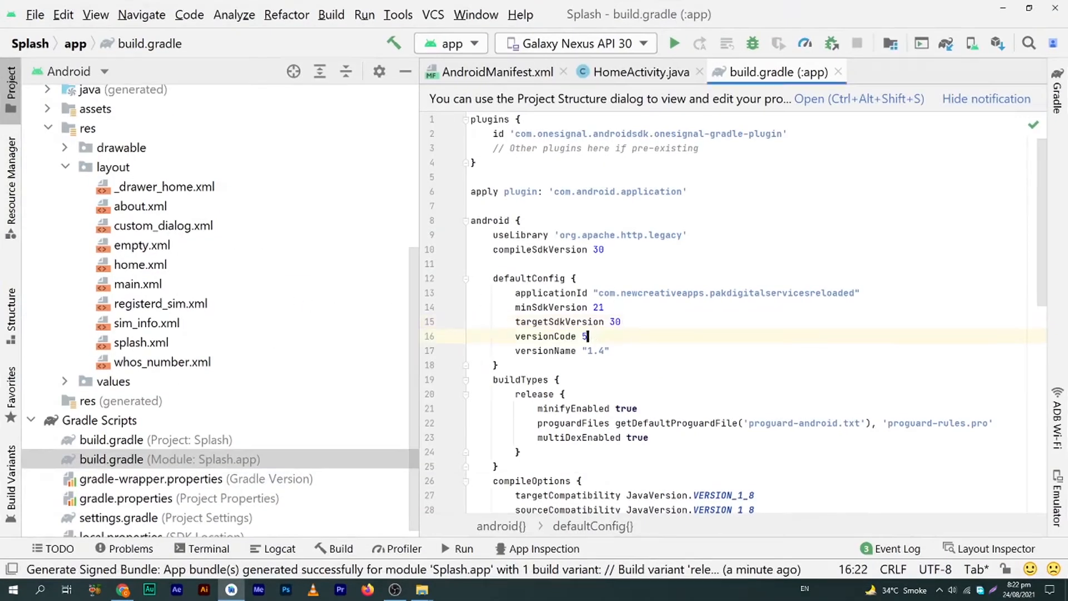
double_click(596, 350)
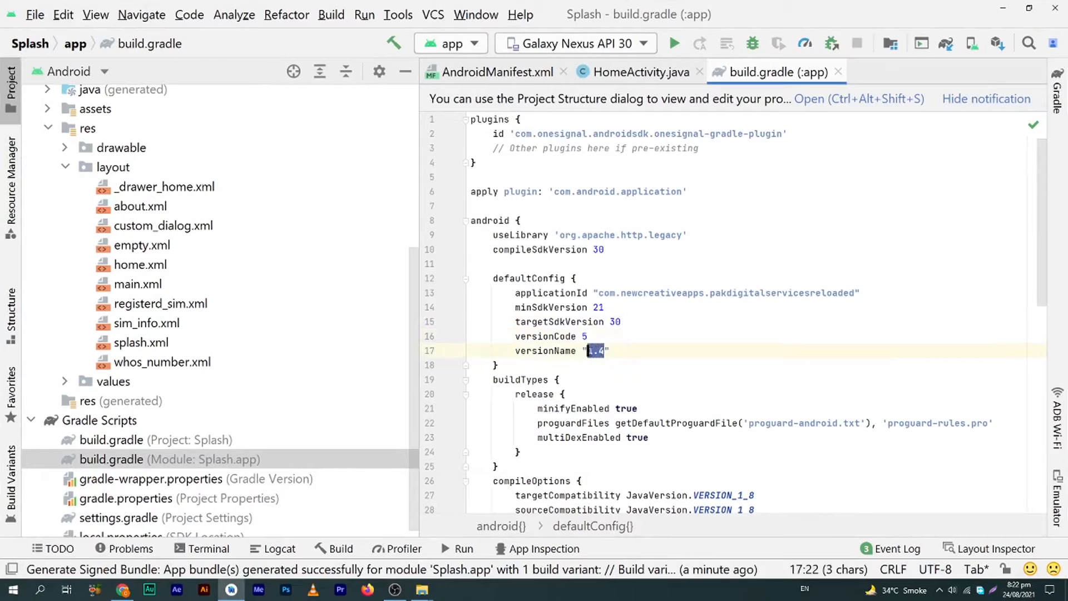
key(alt+Tab)
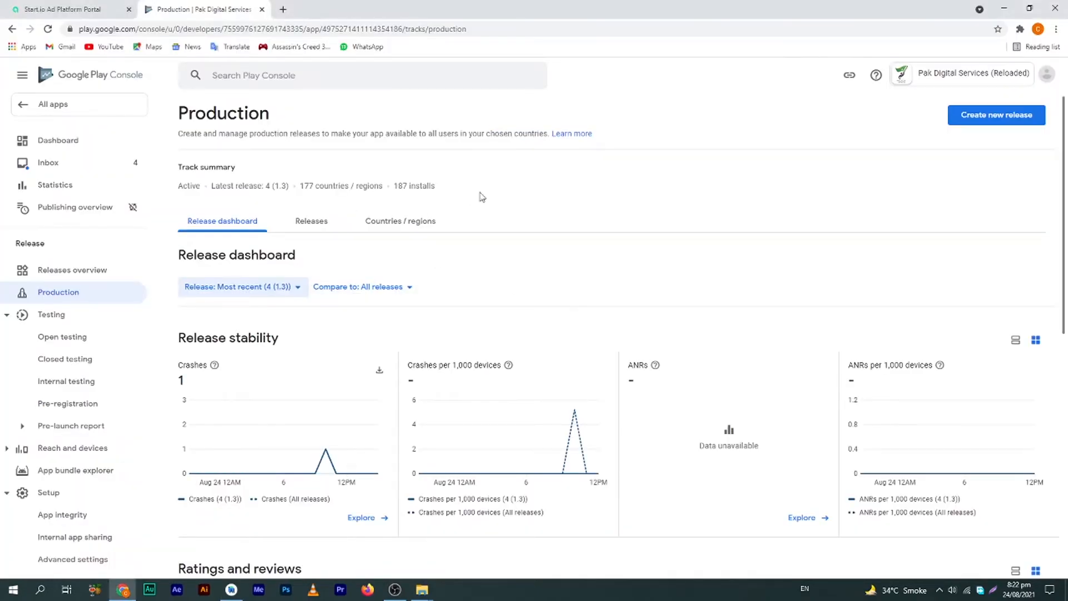
Start a new production release in Play Console
click(995, 119)
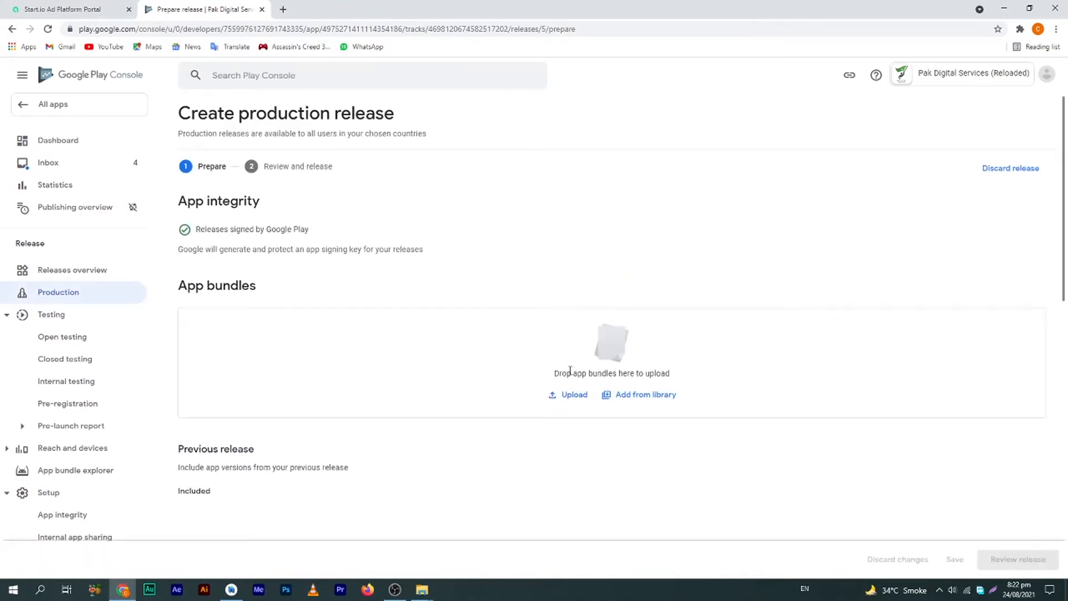
drag(551, 378, 675, 379)
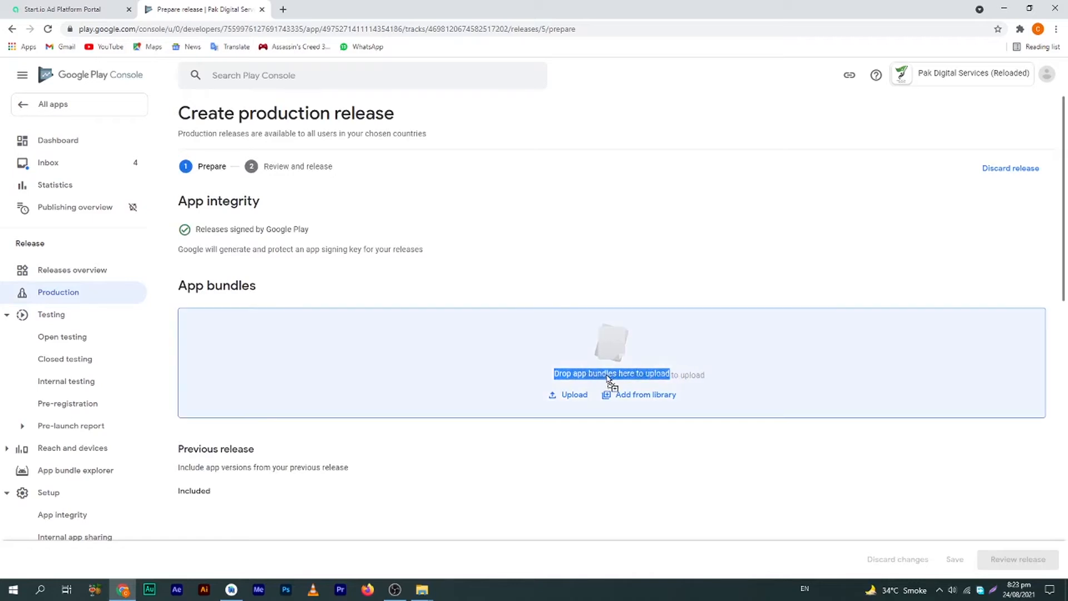
click(551, 252)
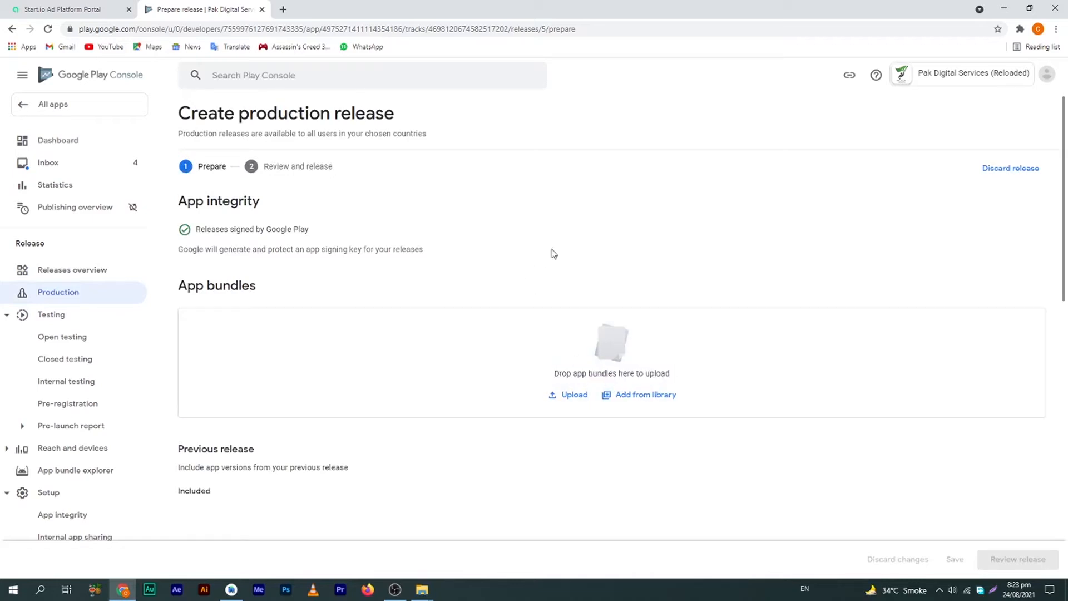
Drag app-release.aab from File Explorer back into the Play Console window
key(alt+Tab)
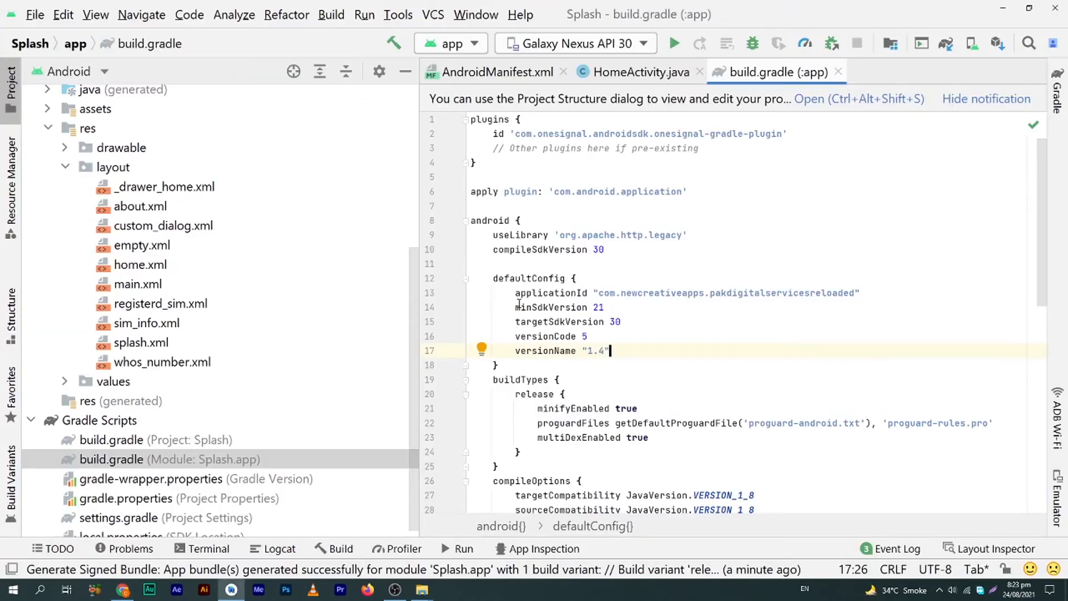
key(alt+Tab)
key(Tab)
drag(151, 89, 600, 356)
key(alt+Tab)
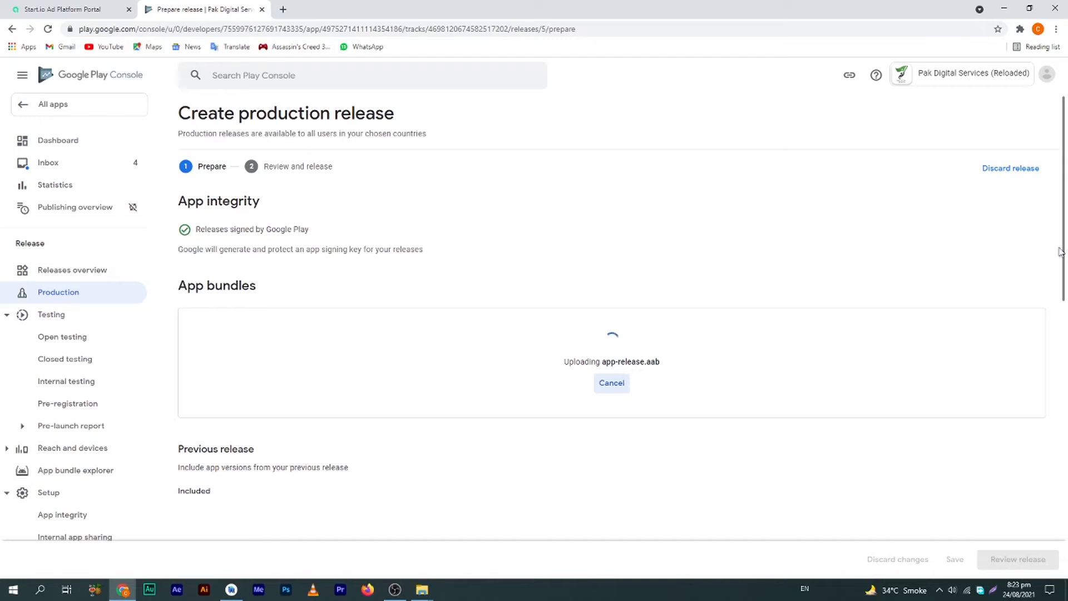
Drop app-release.aab into App bundles and confirm it uploads as version 5 (1.4)
drag(1065, 251, 1065, 453)
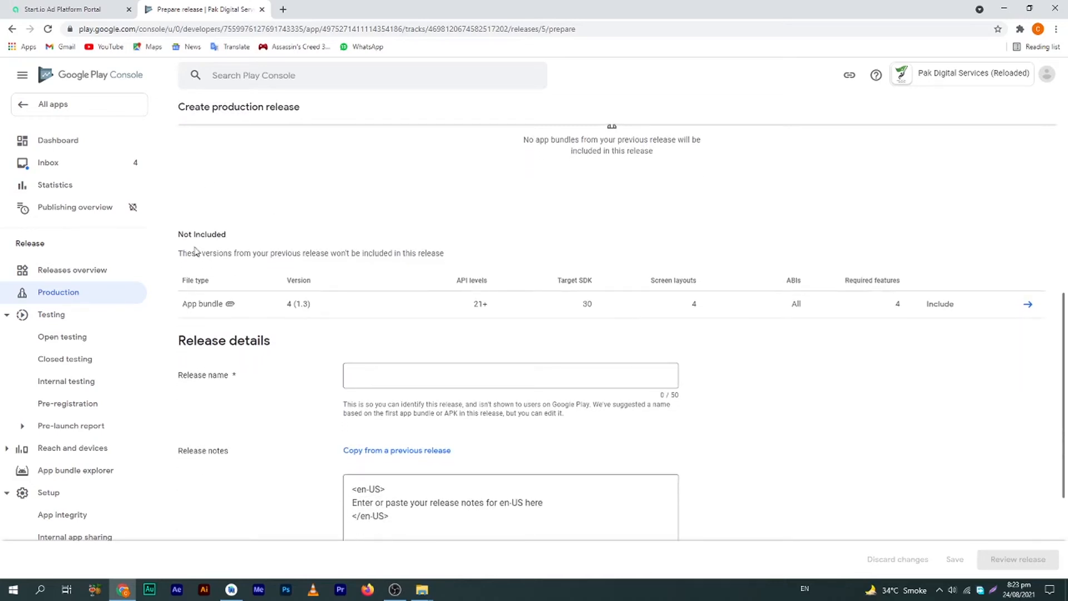
scroll(197, 306, up, 1)
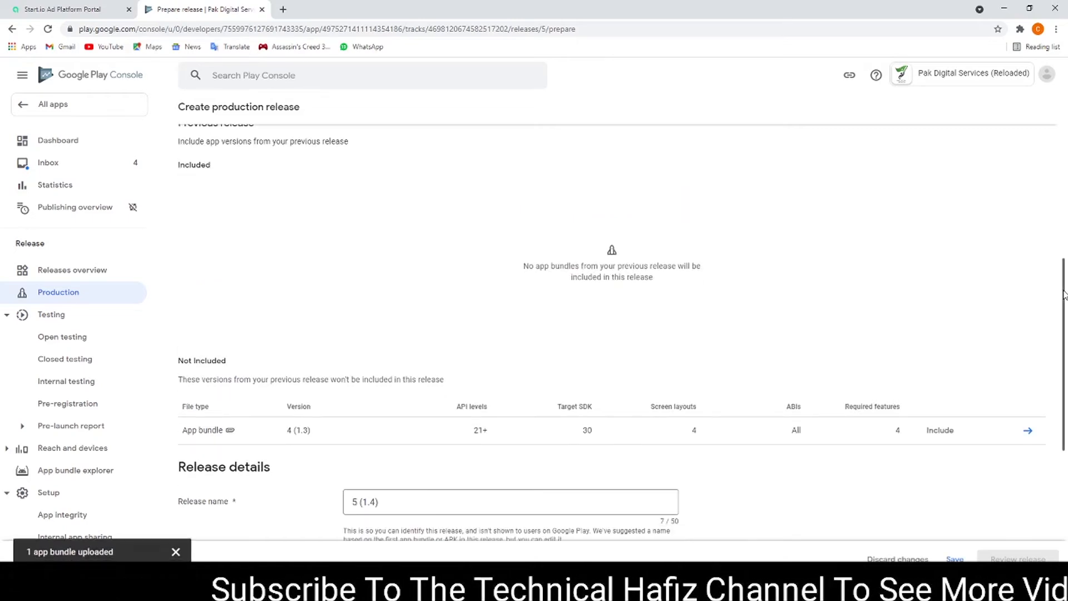
scroll(1042, 202, up, 5)
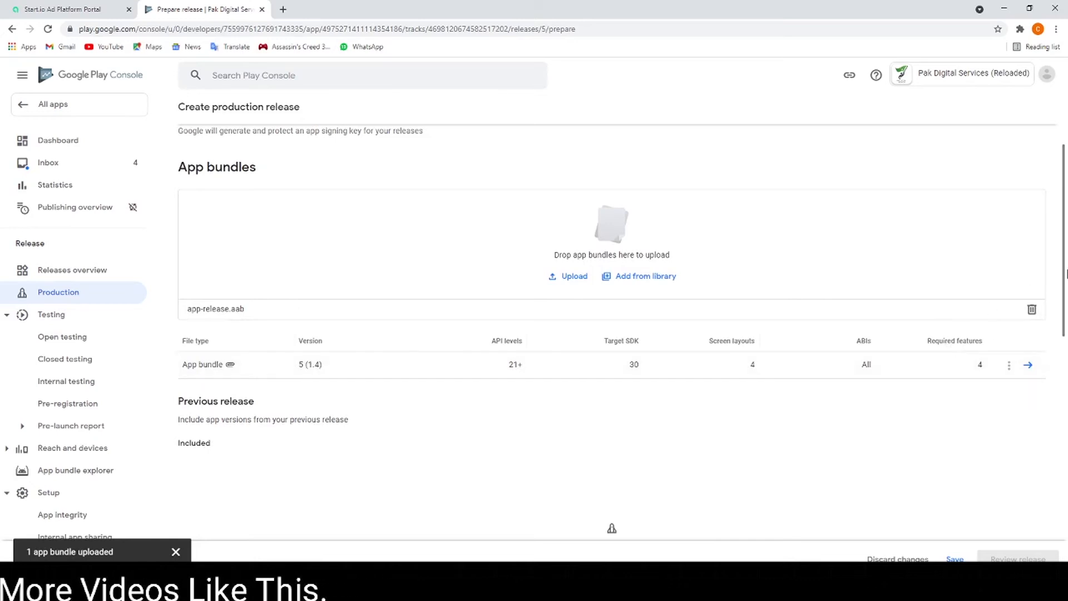
drag(1065, 274, 1064, 368)
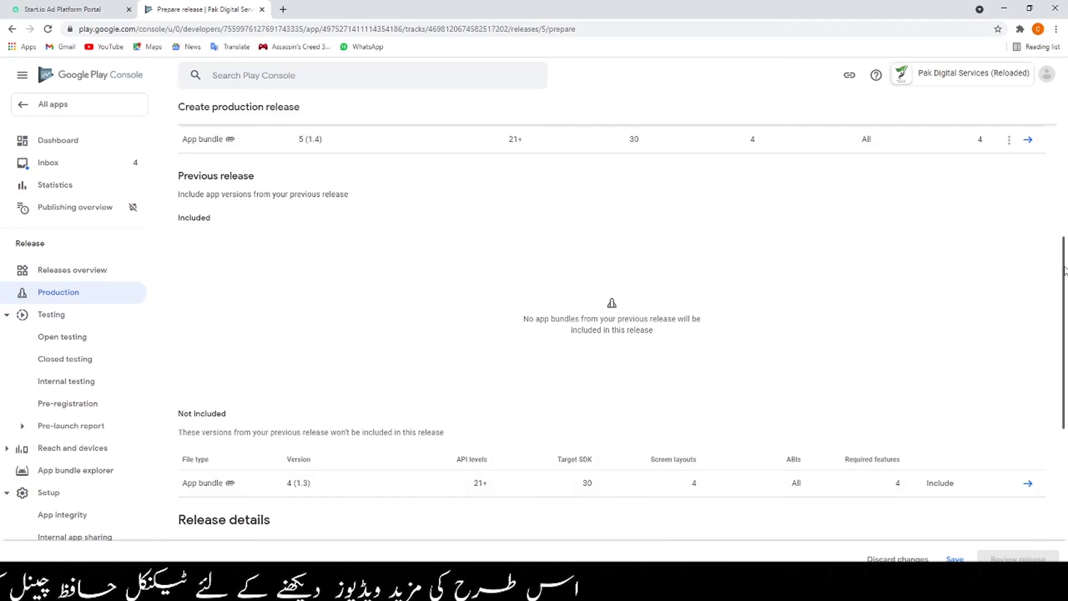
drag(1064, 271, 1066, 450)
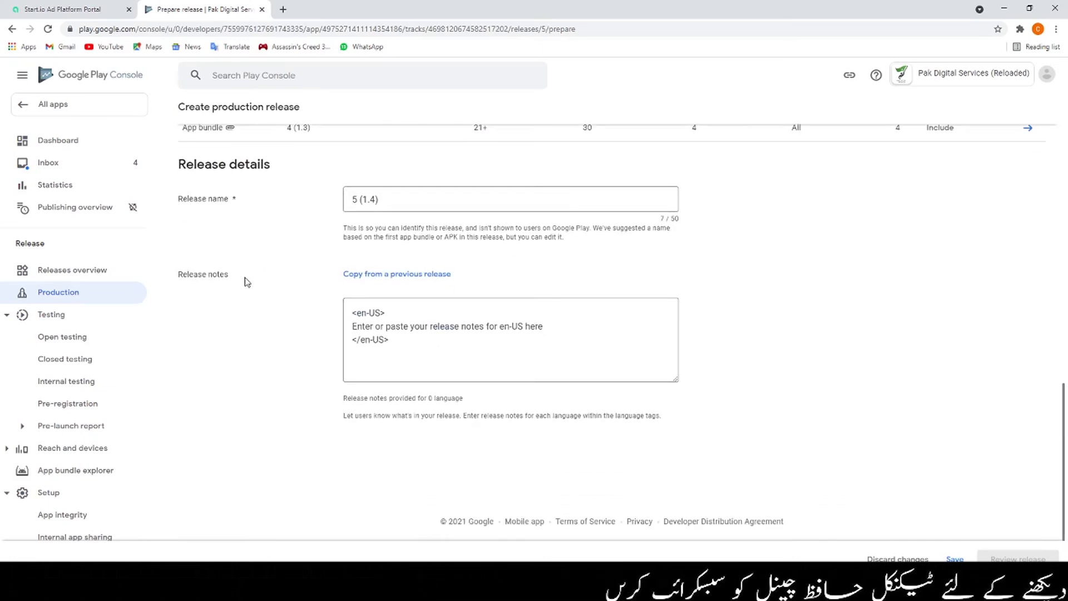
Replace the en-US placeholder with 'Bugs Fix' and 'Optimize experience' on separate lines, then save
drag(229, 275, 183, 276)
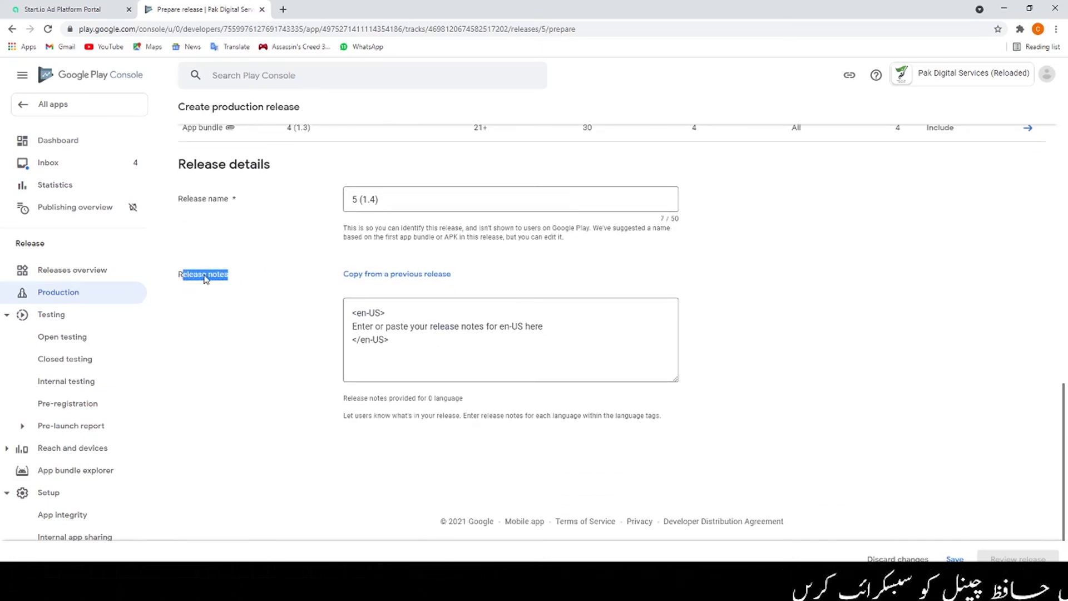
click(547, 331)
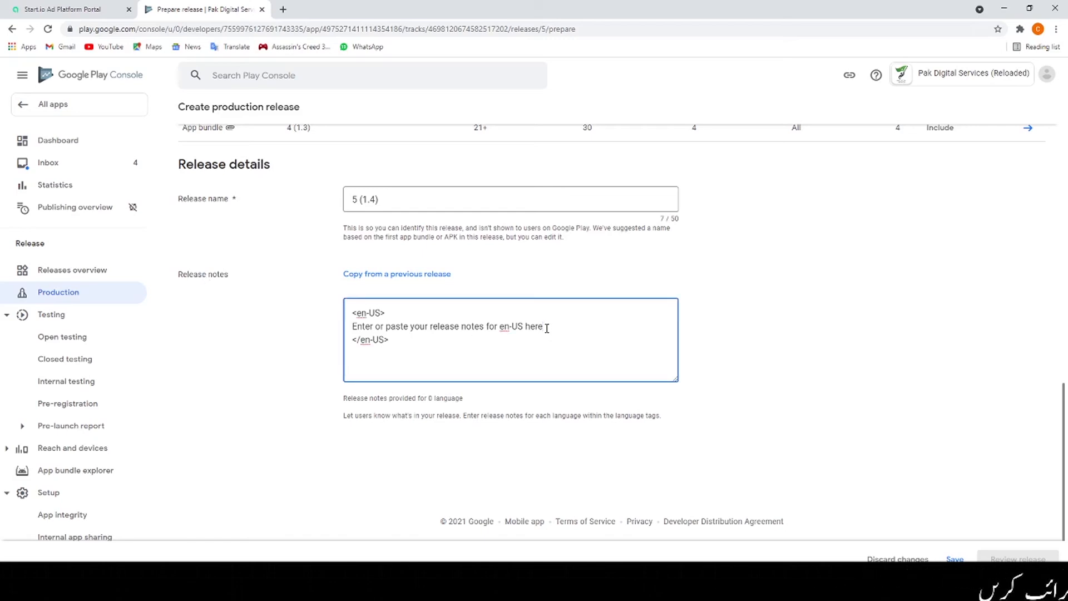
key(ctrl+shift+Left)
key(ctrl+shift+Left)
key(ctrl+shift+Left)
key(ctrl+shift+Left)
key(ctrl+shift+Left)
key(ctrl+shift+Left)
key(ctrl+shift+Left)
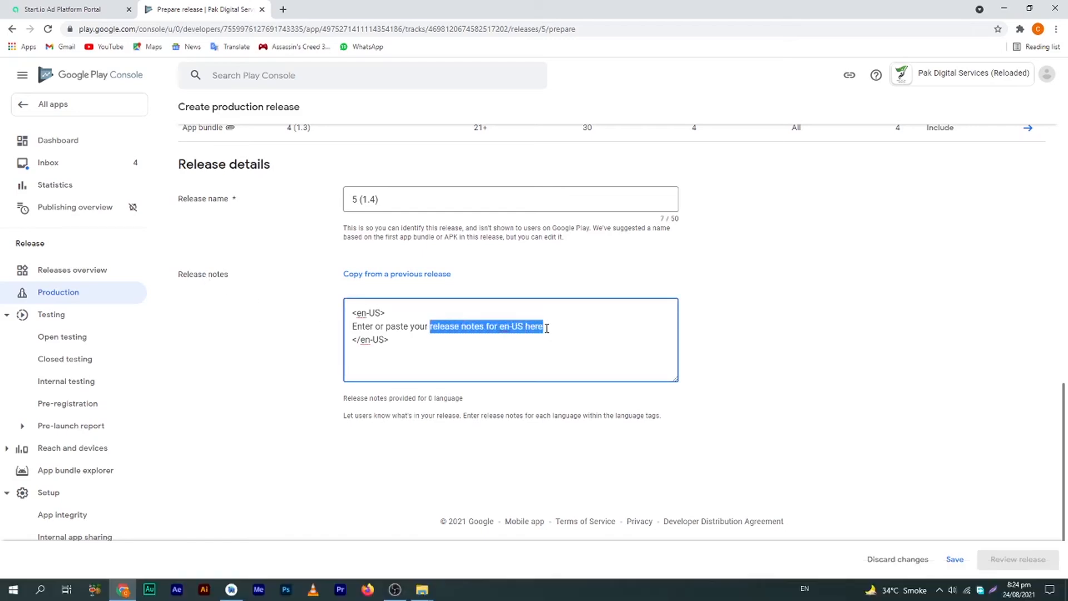
key(ctrl+shift+Left)
key(ctrl+shift+Left)
key(ctrl+shift+Left)
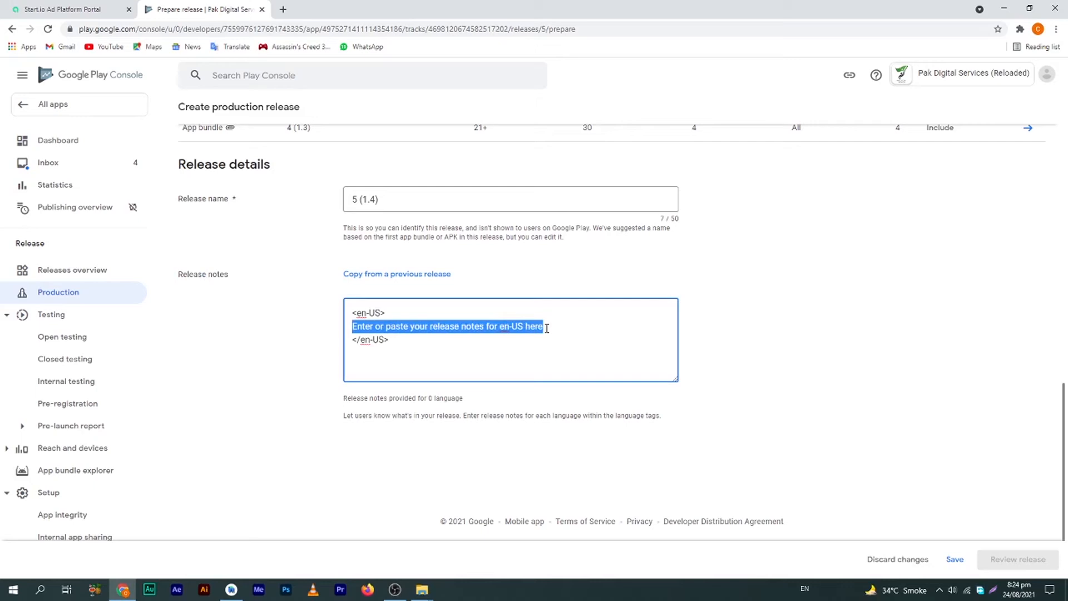
text(Bugs Fi)
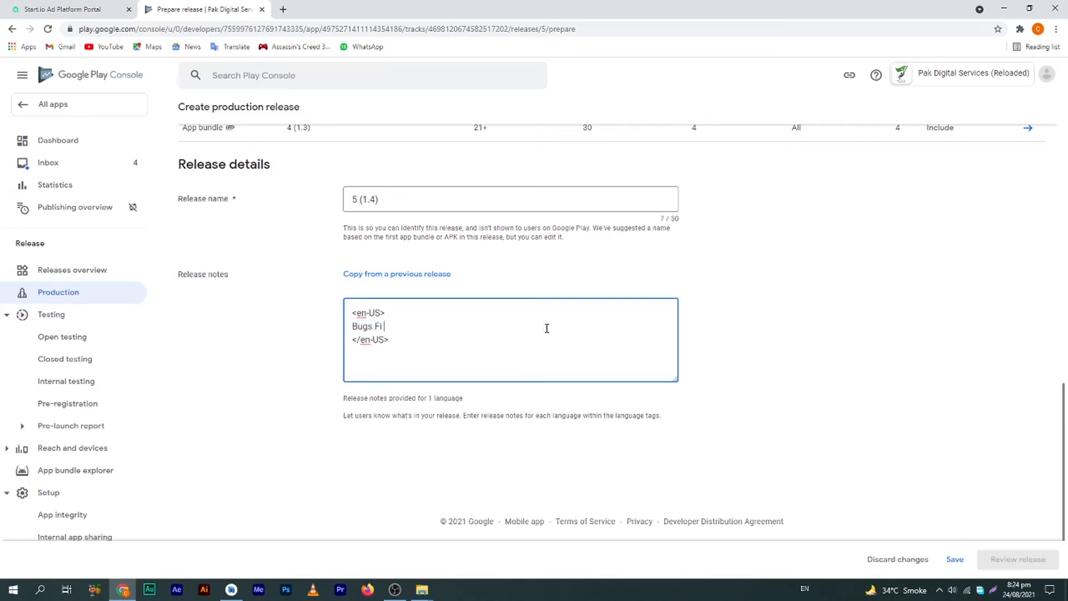
text(x)
key(Return)
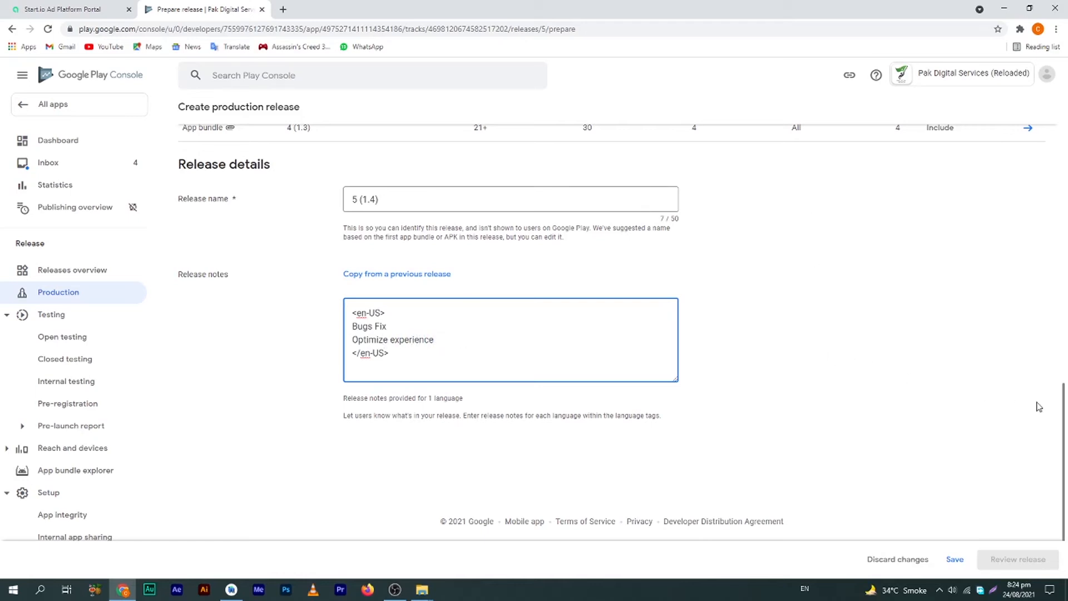
click(955, 560)
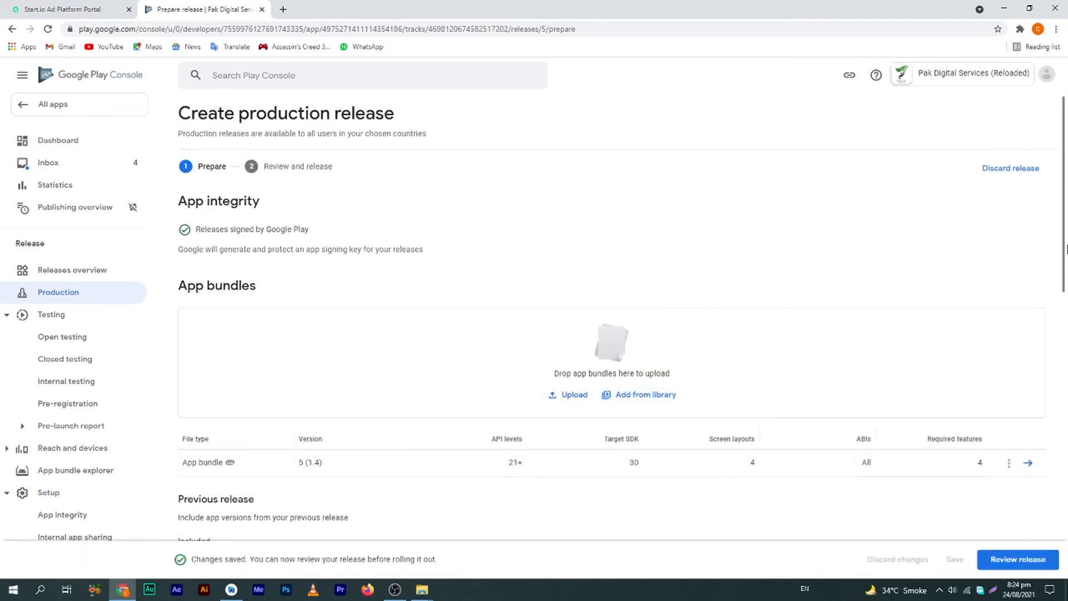
Go to the release review and check that no supported devices, including Chromebooks, are lost
drag(1064, 241, 1065, 468)
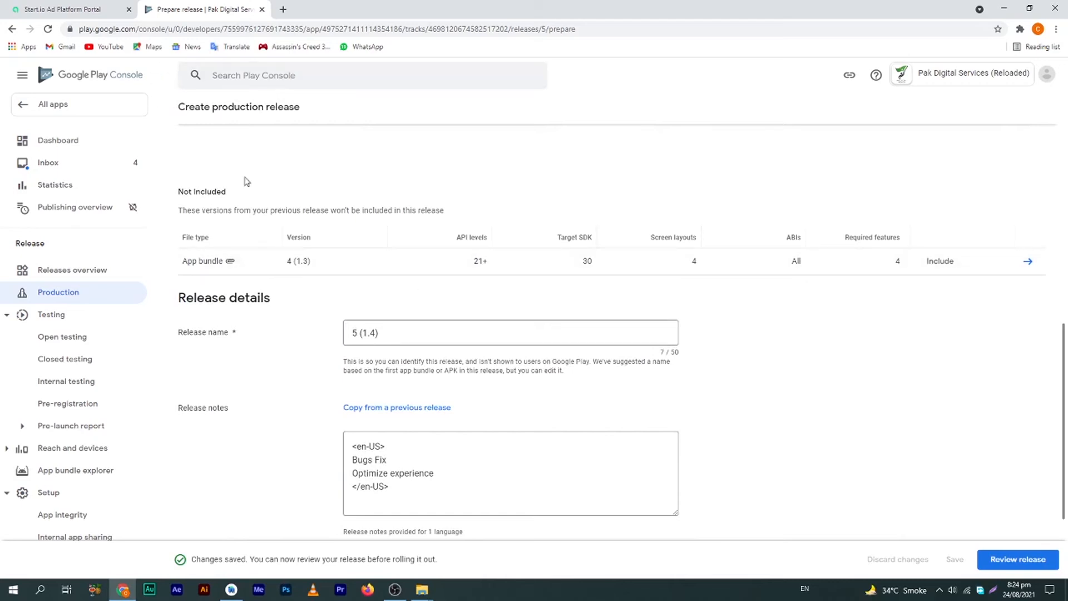
drag(690, 364, 889, 444)
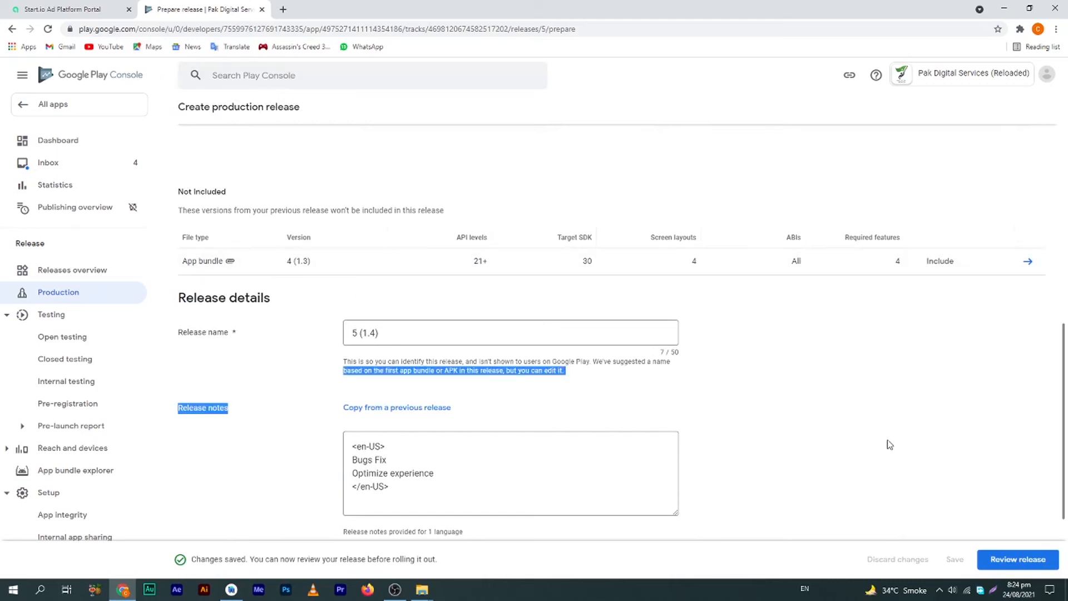
click(1029, 559)
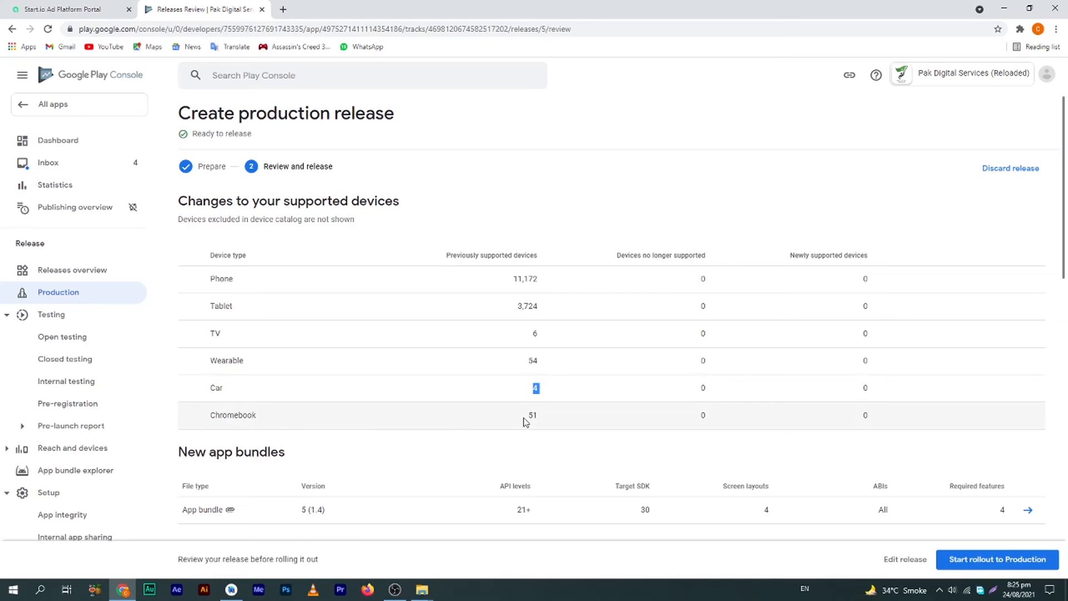
drag(525, 417, 546, 416)
click(589, 433)
Confirm the production rollout and check that 5 (1.4) is in review above 4 (1.3)
click(1002, 562)
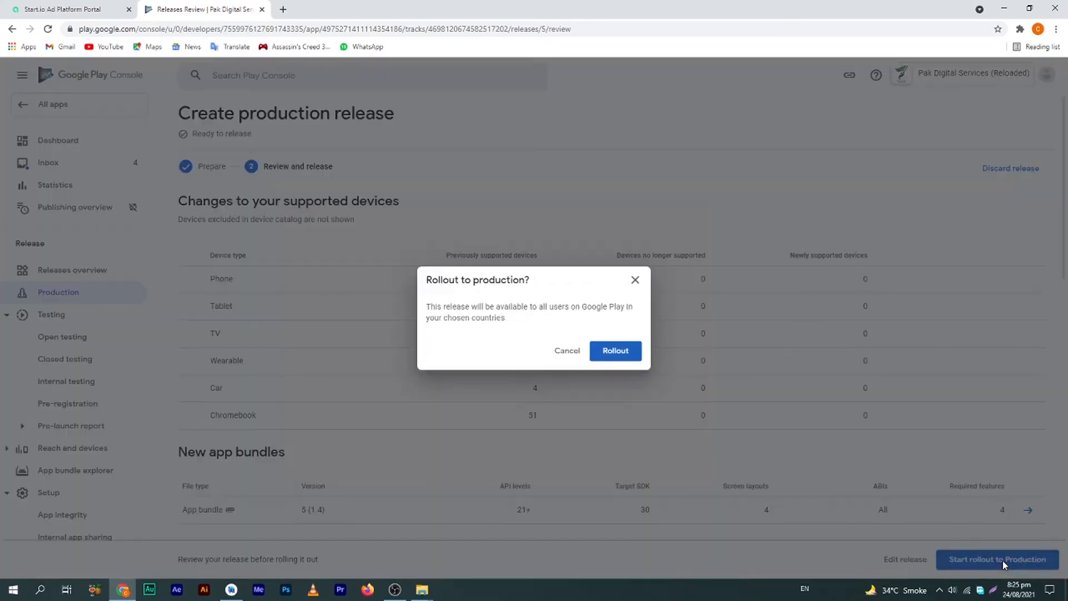
click(621, 353)
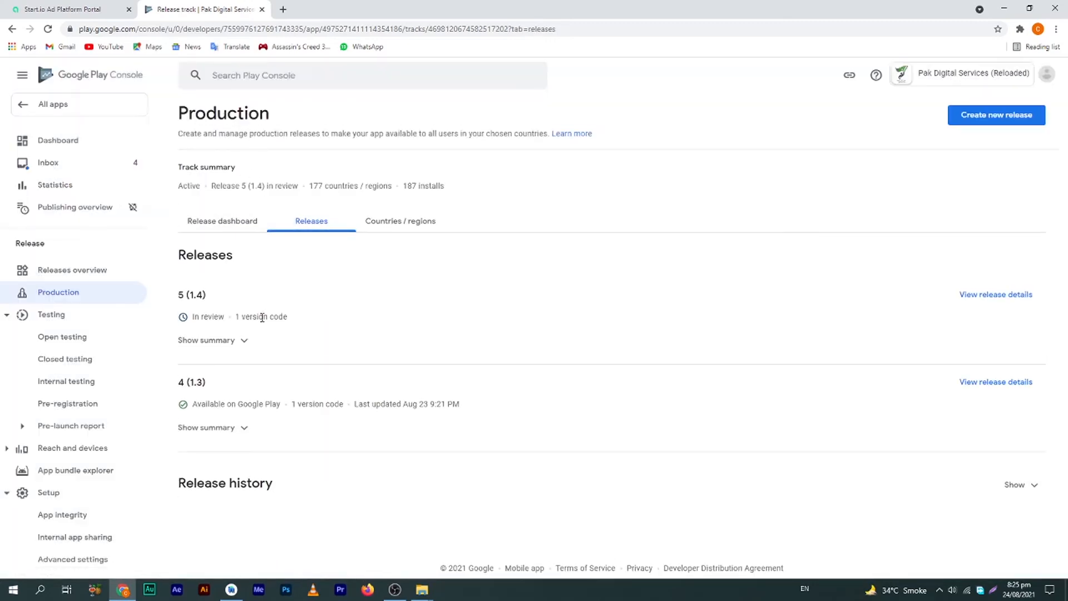
drag(213, 386, 179, 389)
click(219, 308)
drag(206, 294, 198, 317)
click(209, 320)
drag(188, 296, 223, 312)
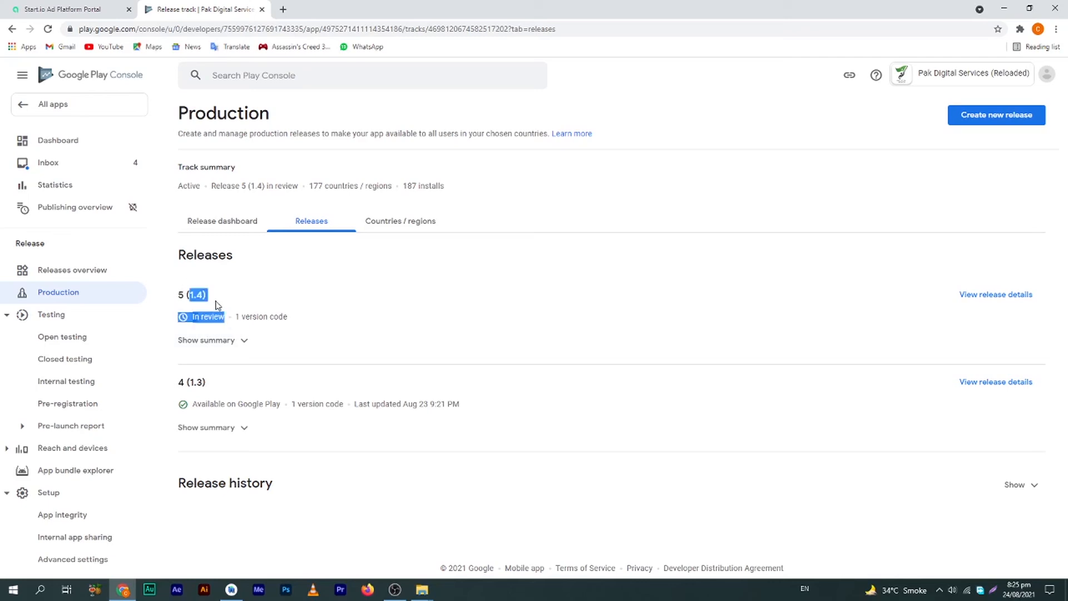
click(214, 295)
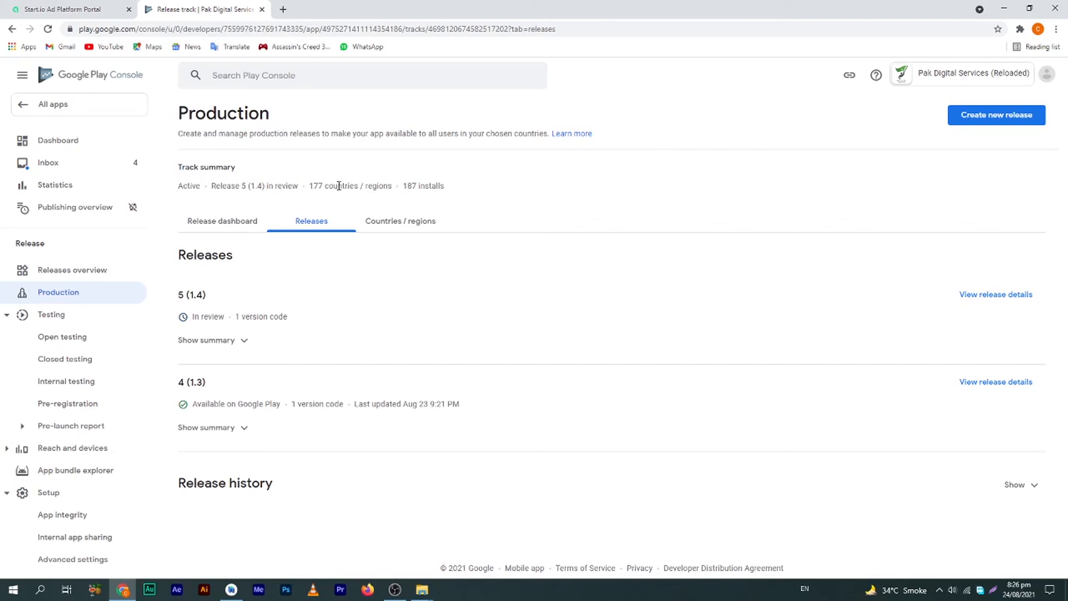
Open the Android Apps on Google Play store in a new tab
click(283, 9)
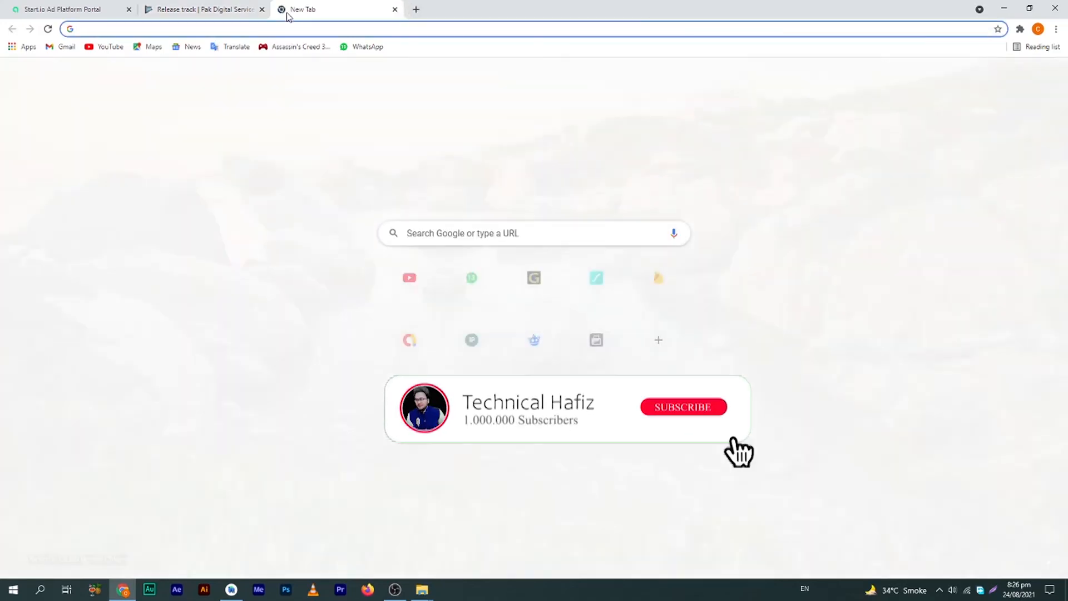
text(play)
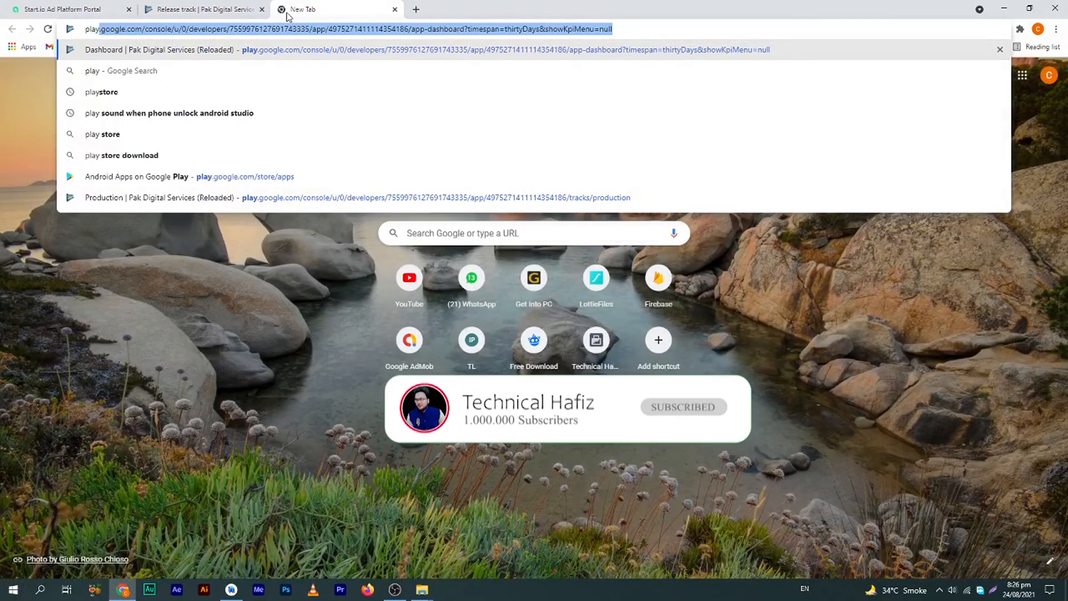
key(Down)
key(Down)
key(Down)
key(Up)
key(Down)
key(Down)
key(Down)
key(Return)
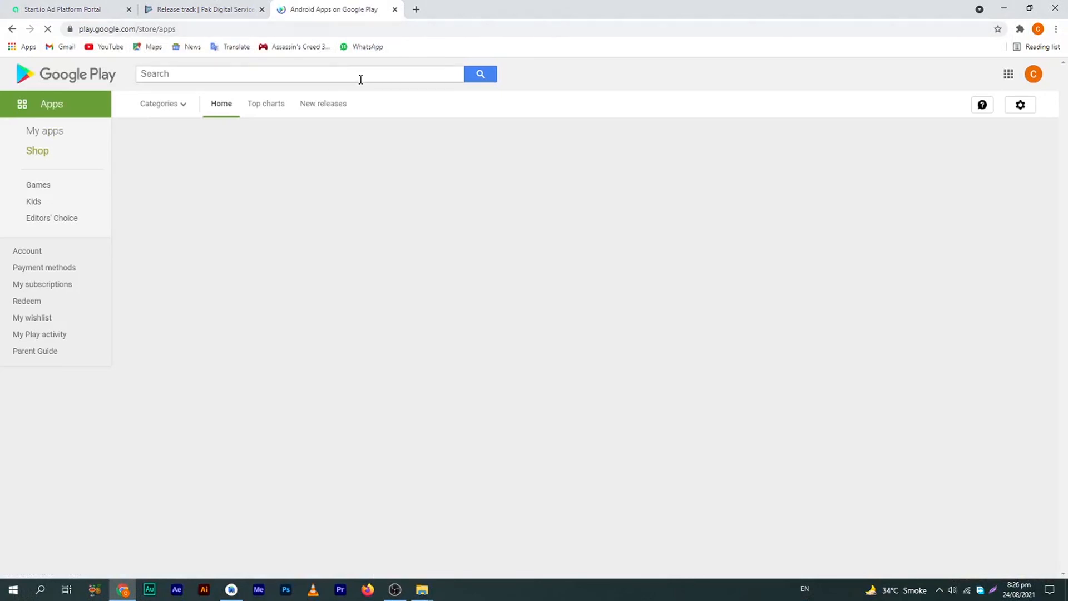
Search the store for 'pak digital services' using the suggestion
click(361, 77)
text(pak id)
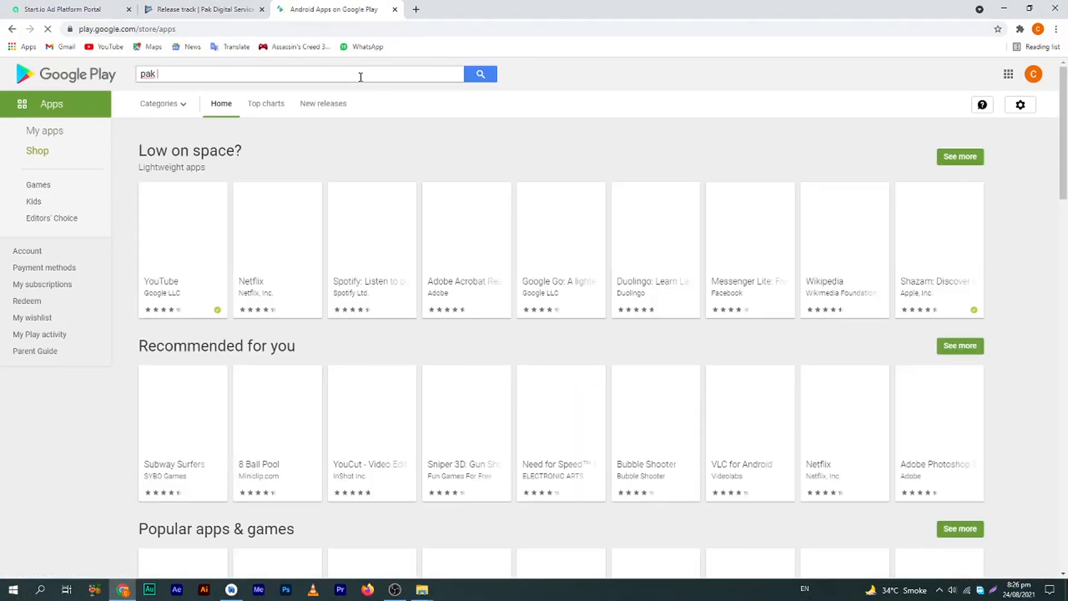
key(BackSpace)
key(BackSpace)
key(BackSpace)
key(BackSpace)
key(BackSpace)
text(igni)
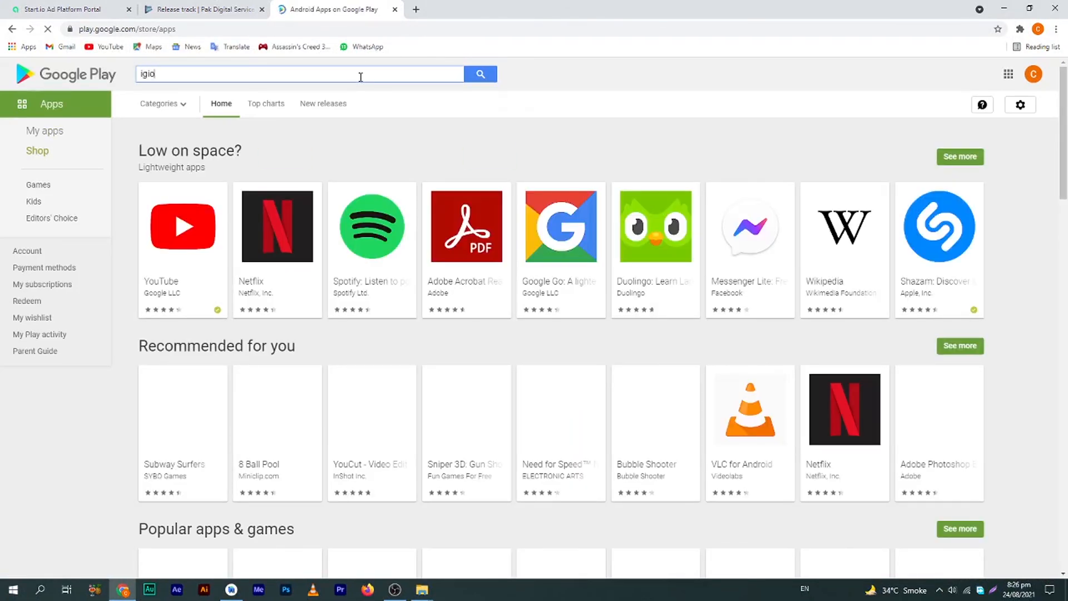
key(BackSpace)
key(BackSpace)
key(BackSpace)
key(BackSpace)
text(p)
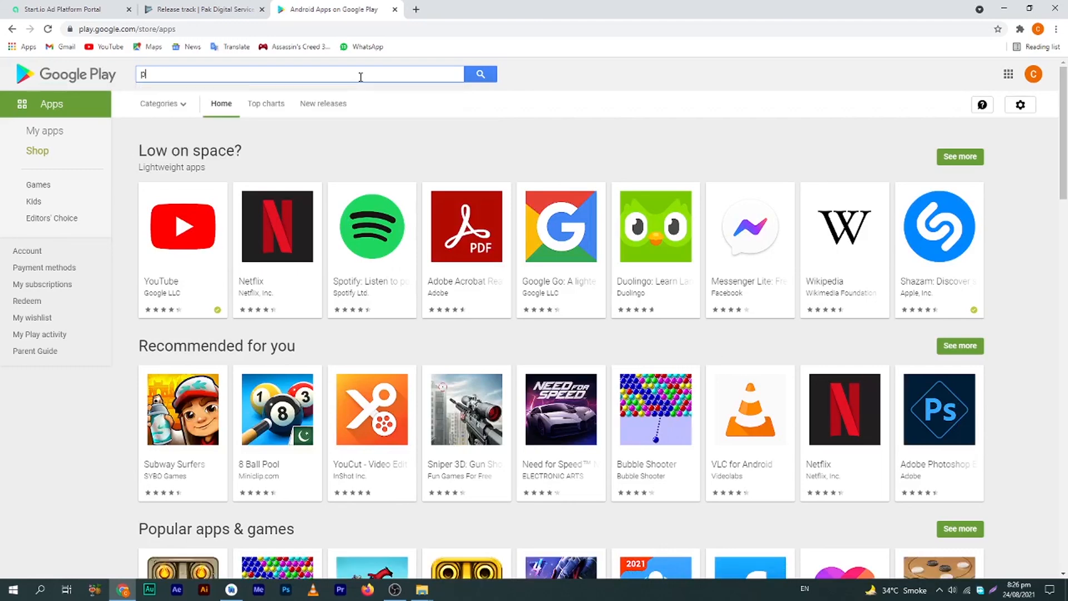
text(ak digit)
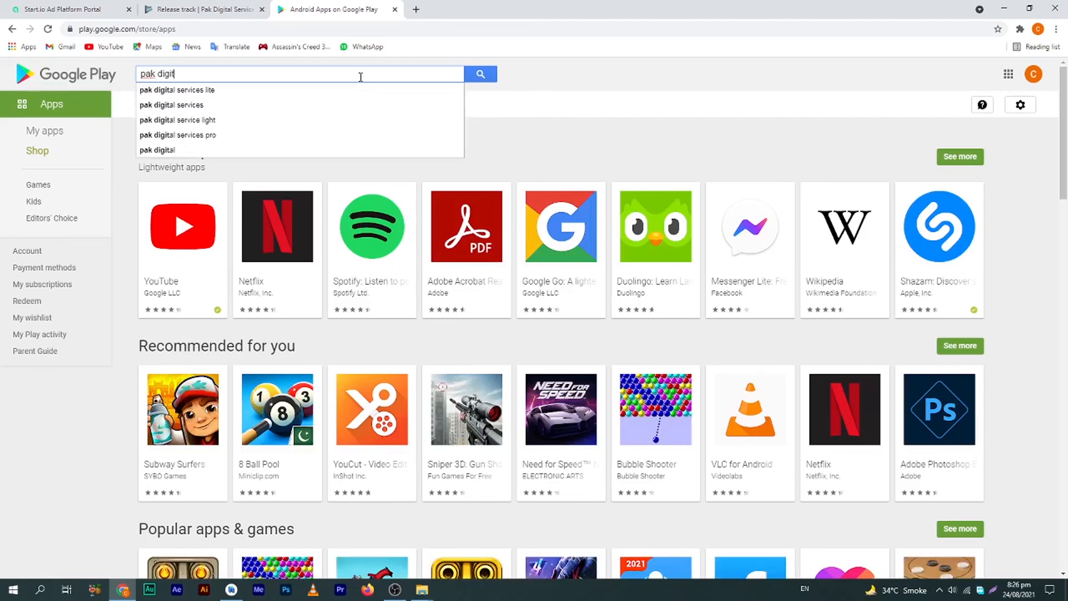
scroll(334, 92, down, 1)
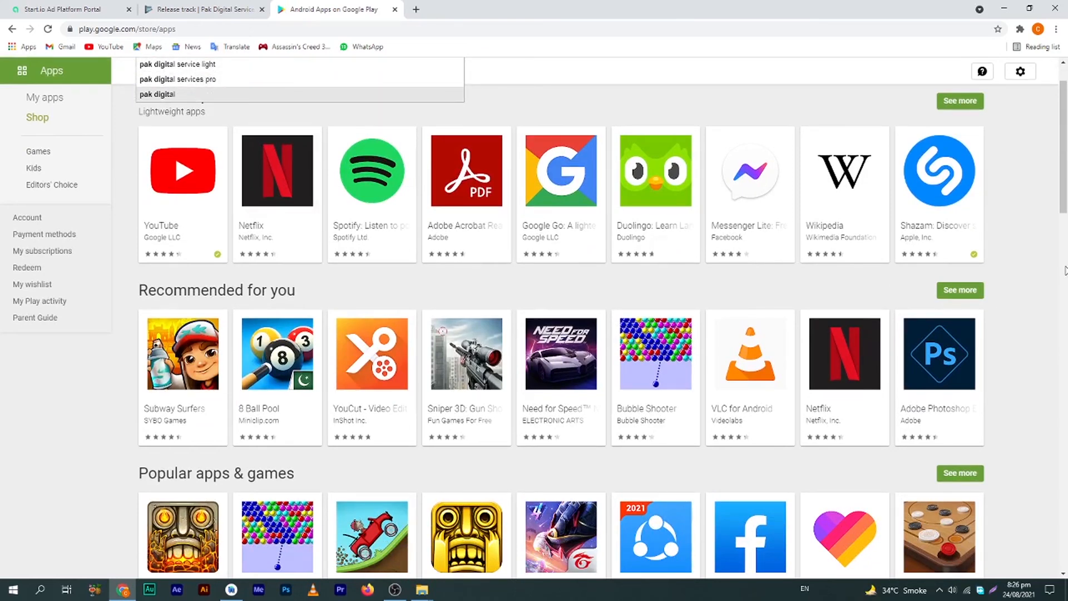
scroll(390, 167, up, 1)
click(192, 106)
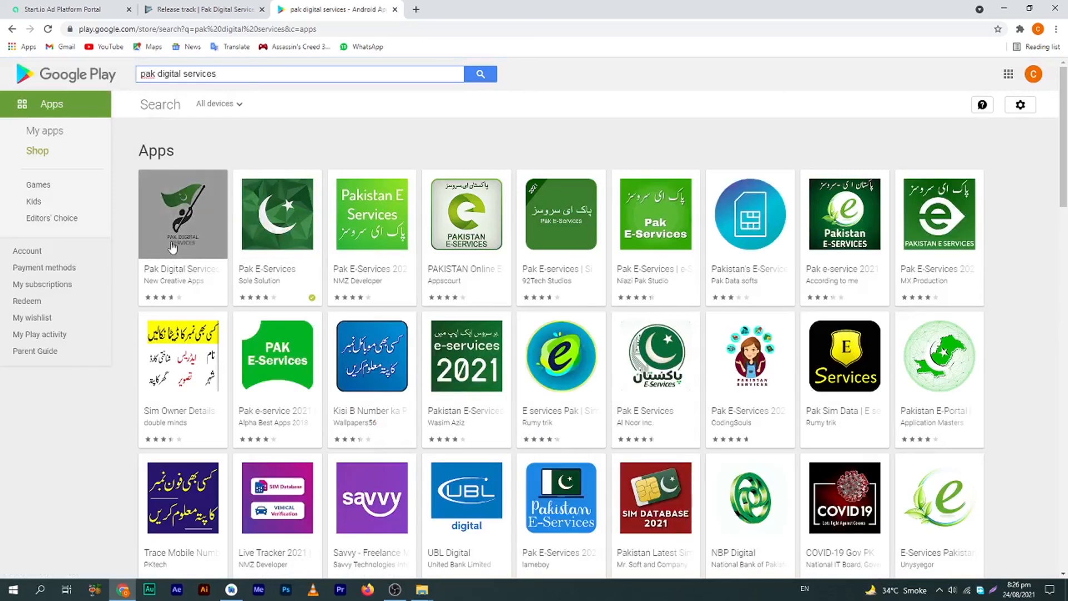
Open the Pak Digital Services (Reloaded) listing by New Creative Apps and browse its screenshots
click(185, 213)
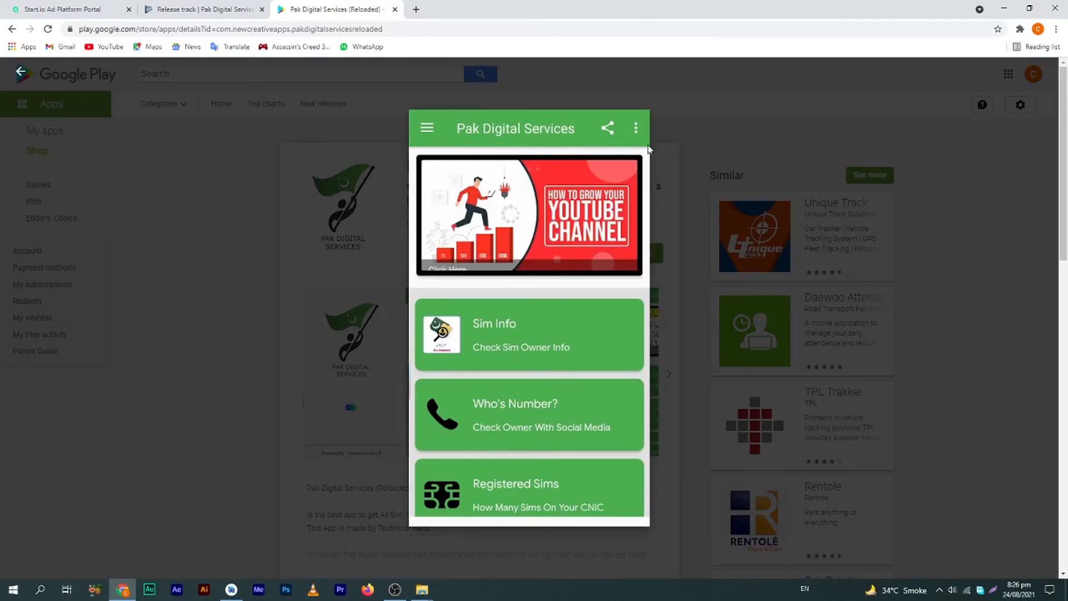
click(718, 122)
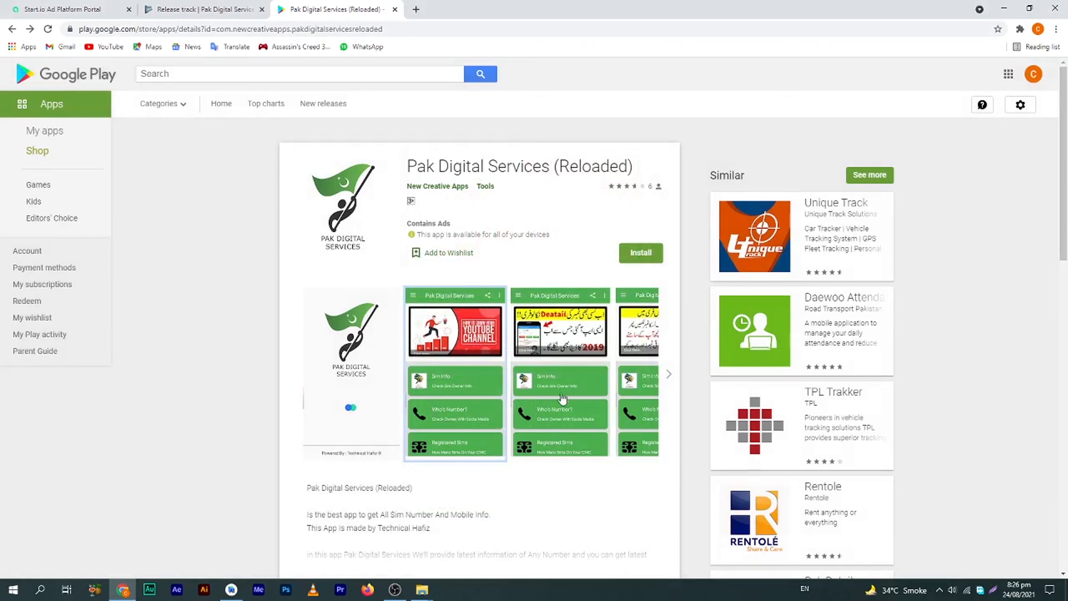
click(669, 374)
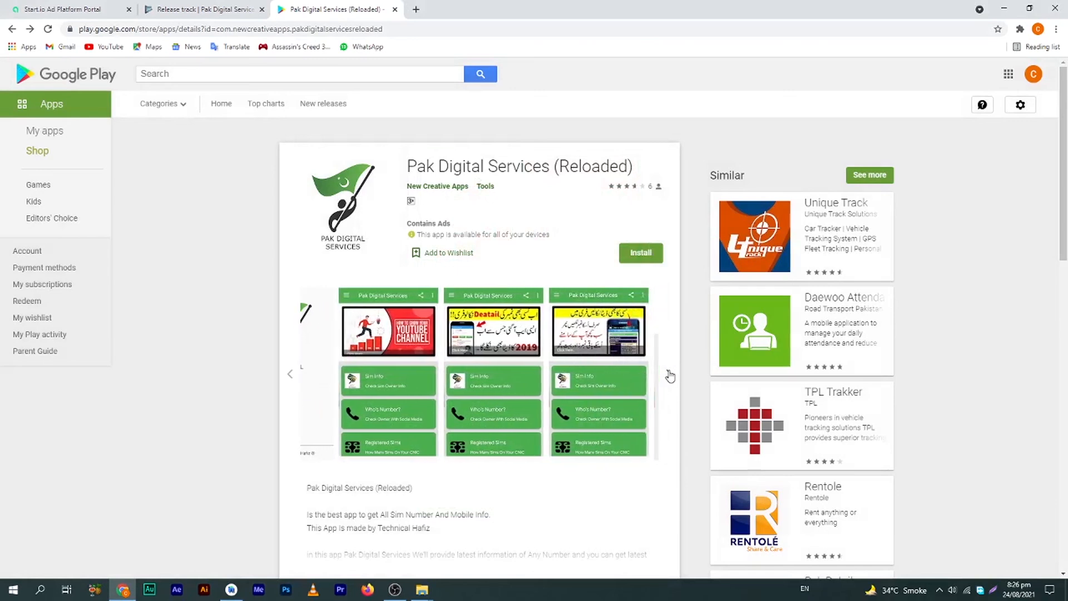